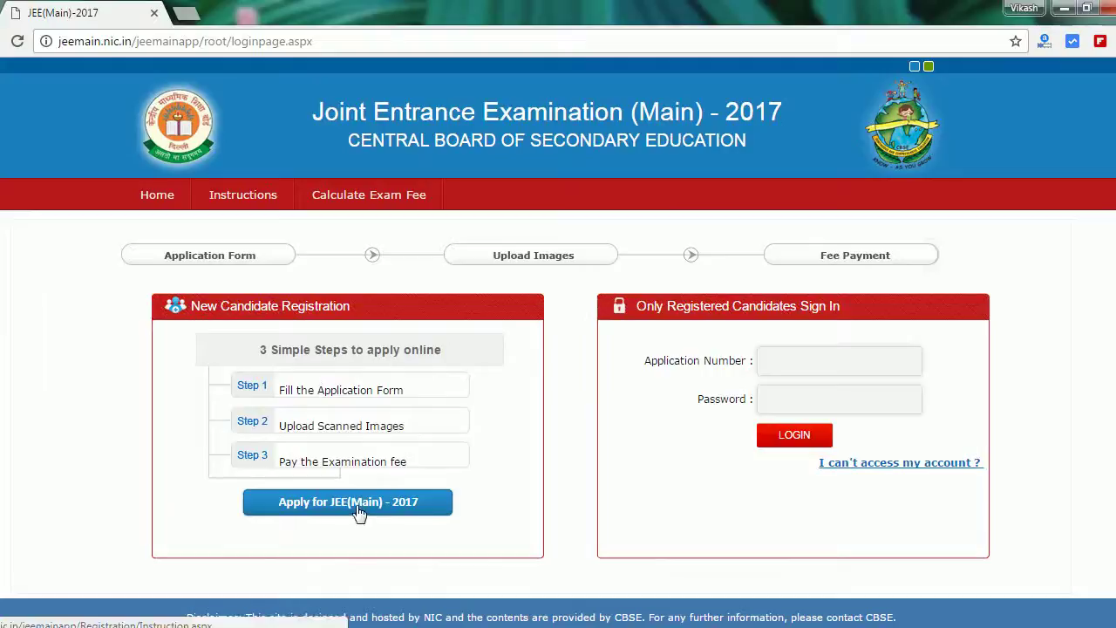
# Start a new JEE(Main) - 2017 application and dismiss the Aadhaar requirement clarification notice.
pyautogui.click(457, 506)
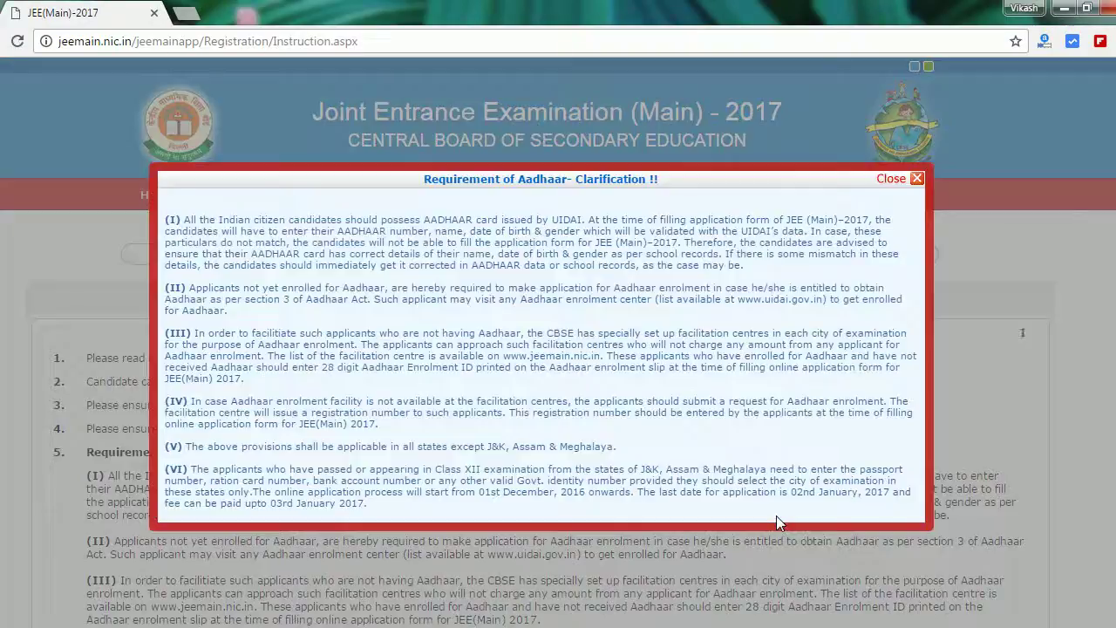
pyautogui.click(907, 183)
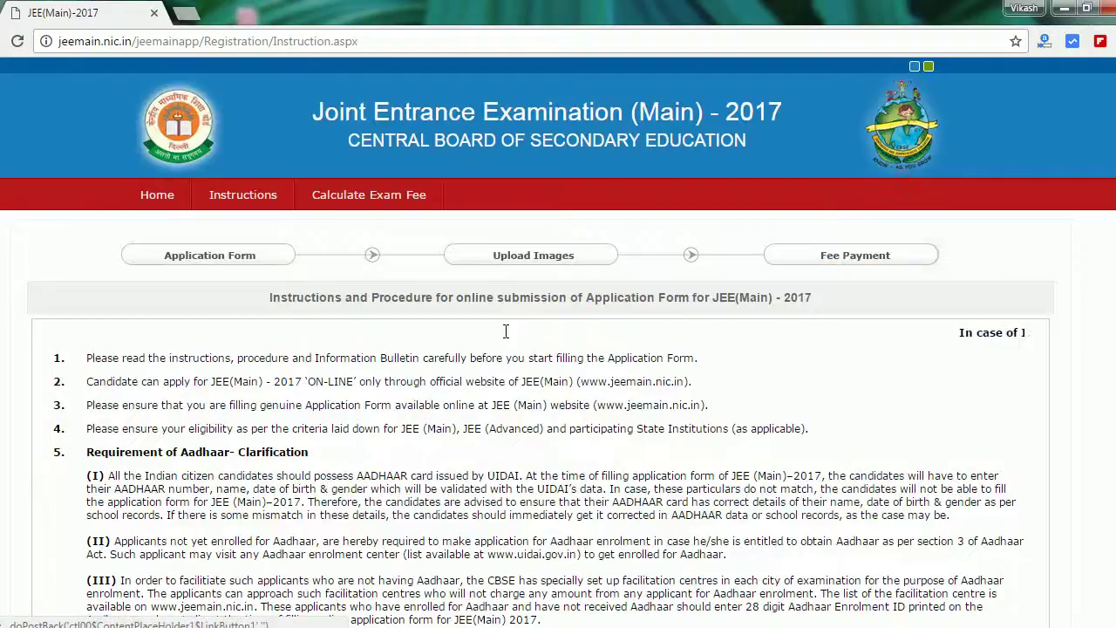
pyautogui.scroll(-5, 506, 332)
pyautogui.scroll(2, 487, 362)
pyautogui.scroll(3, 487, 362)
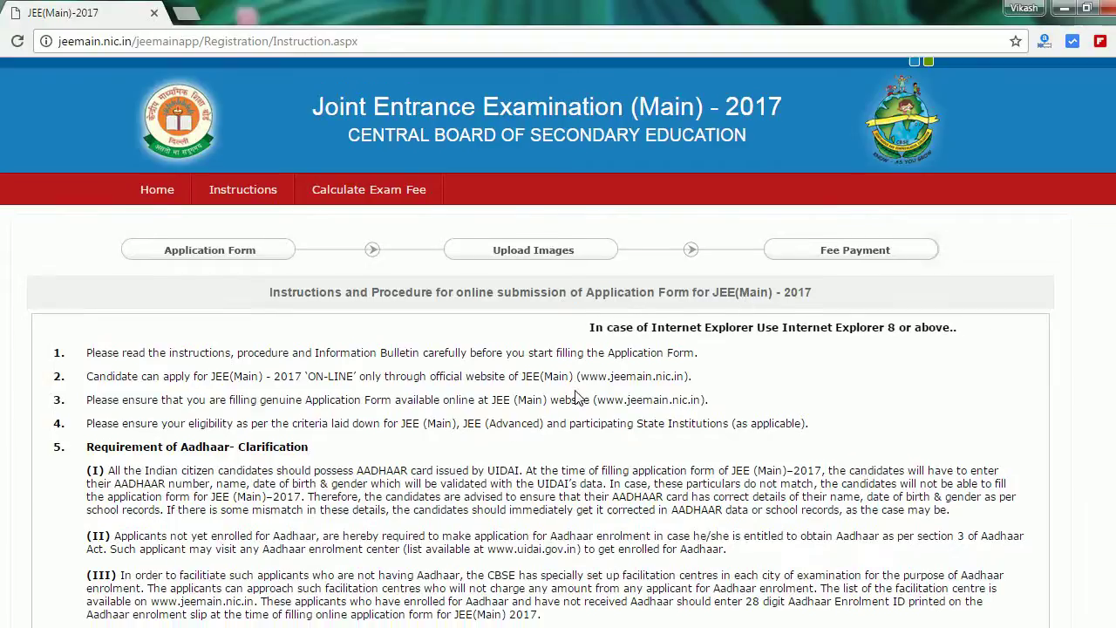
# Confirm having downloaded the Information Bulletin and read all the instructions, and proceed to the online application.
pyautogui.scroll(-6, 578, 392)
pyautogui.scroll(-15, 578, 393)
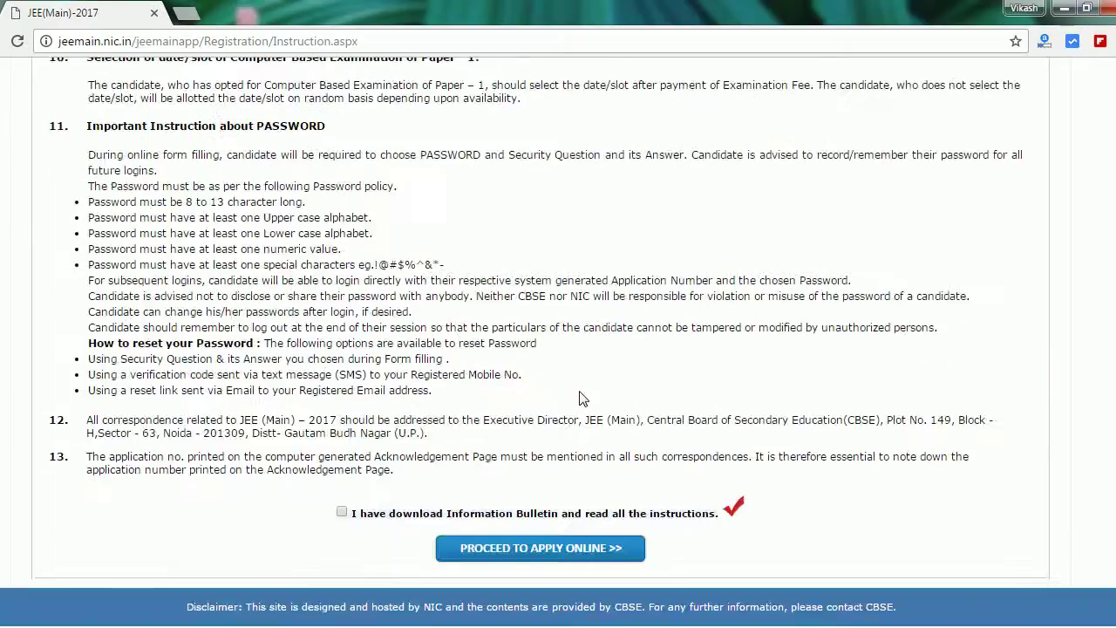
pyautogui.click(342, 512)
pyautogui.click(546, 553)
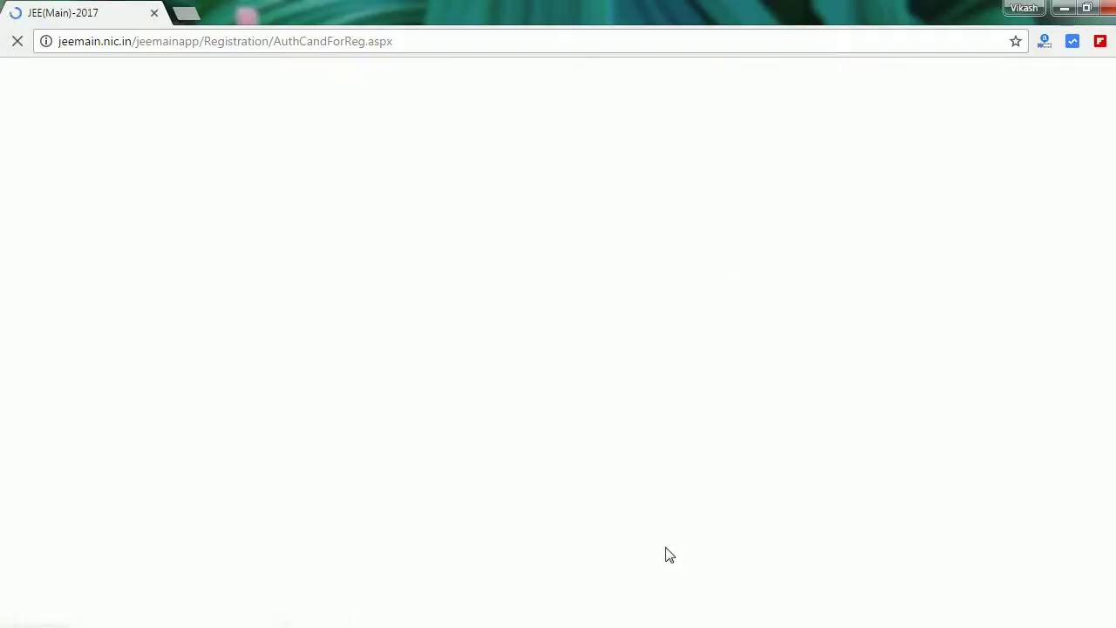
pyautogui.click(661, 546)
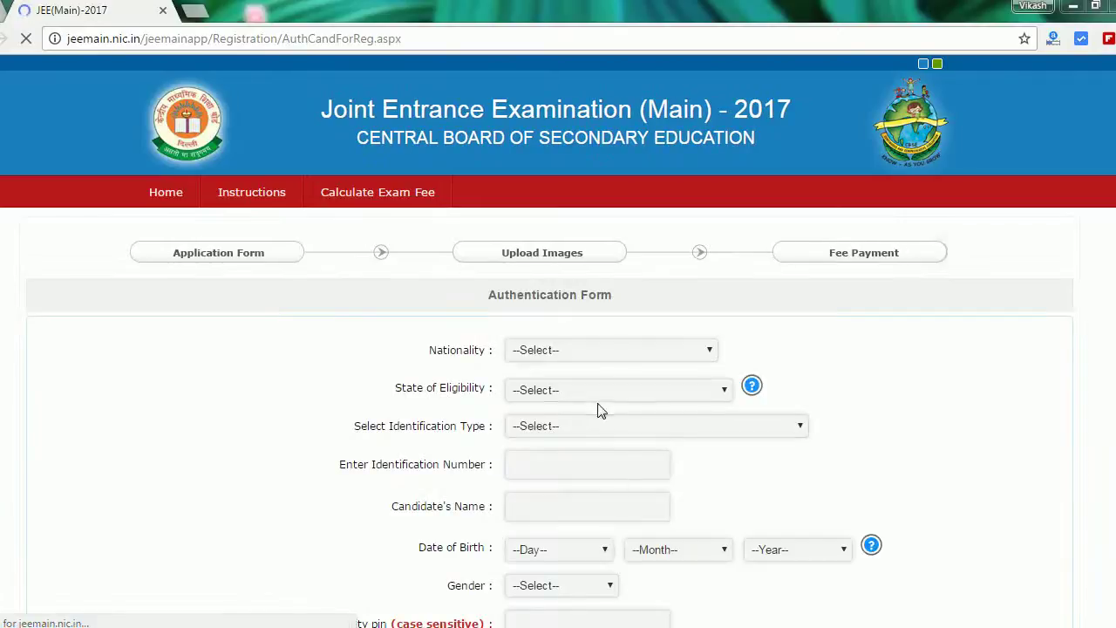
# Set the nationality to INDIAN, and both the State of Eligibility and the Class 12th school state to BIHAR.
pyautogui.click(598, 359)
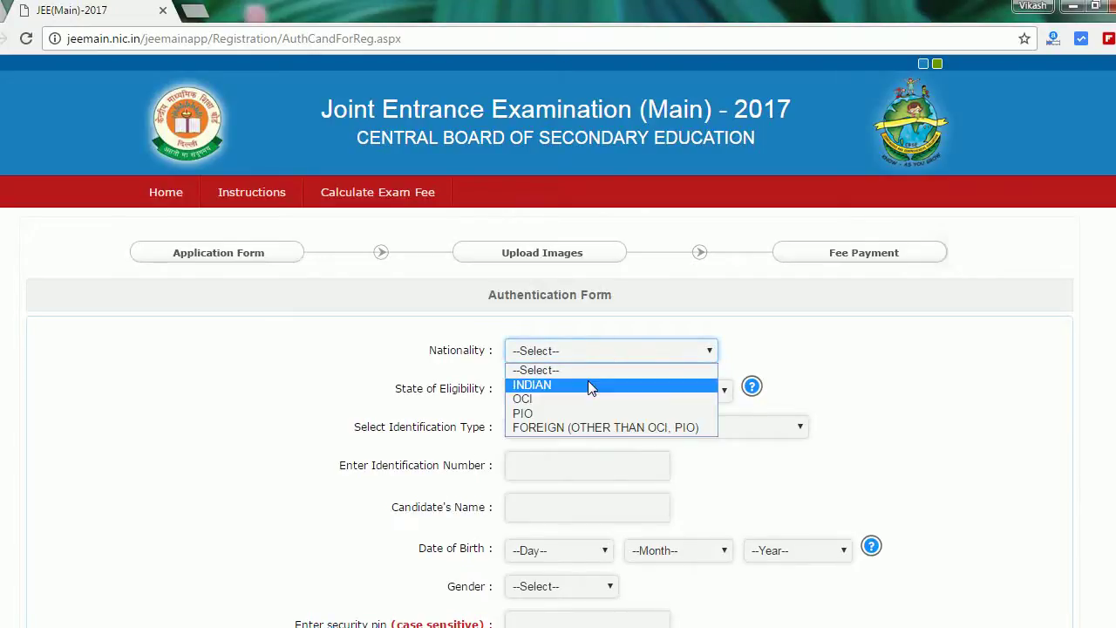
pyautogui.click(588, 384)
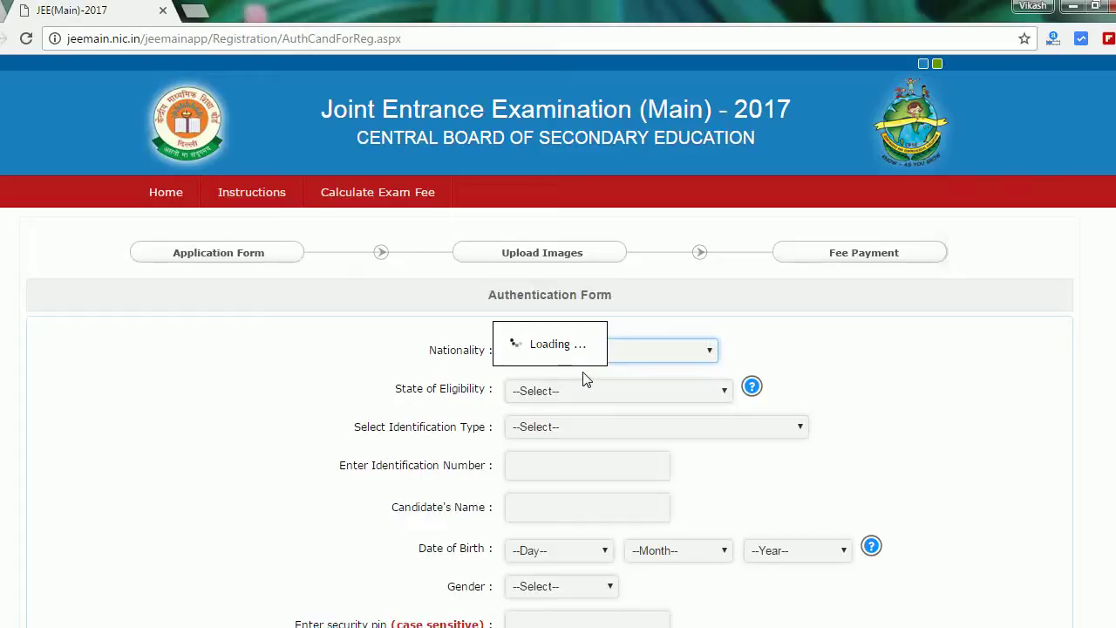
pyautogui.click(586, 395)
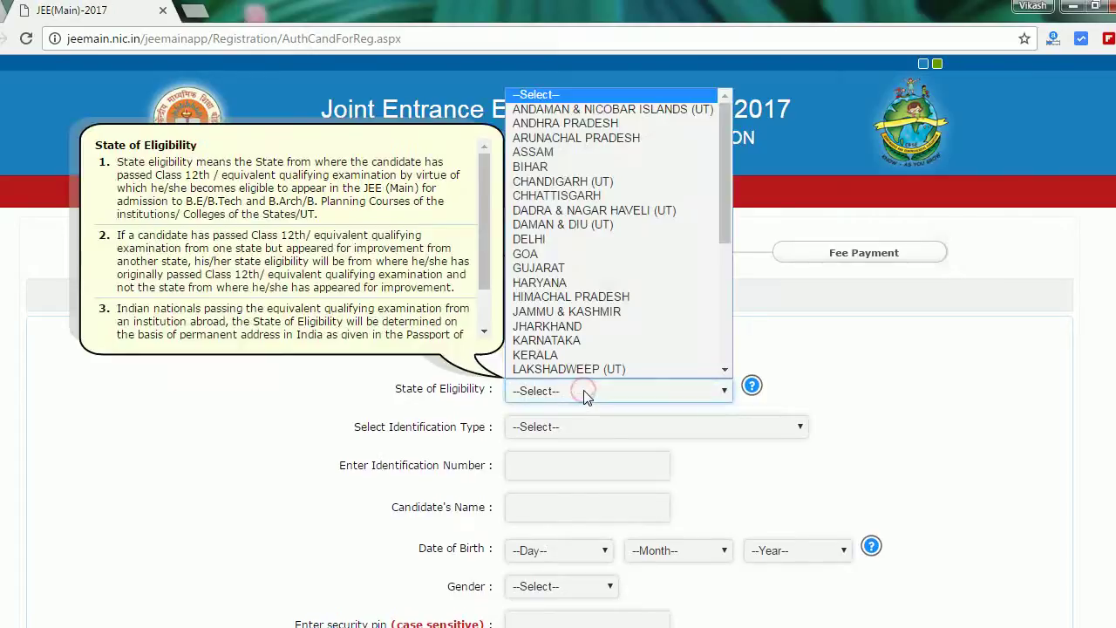
pyautogui.click(562, 168)
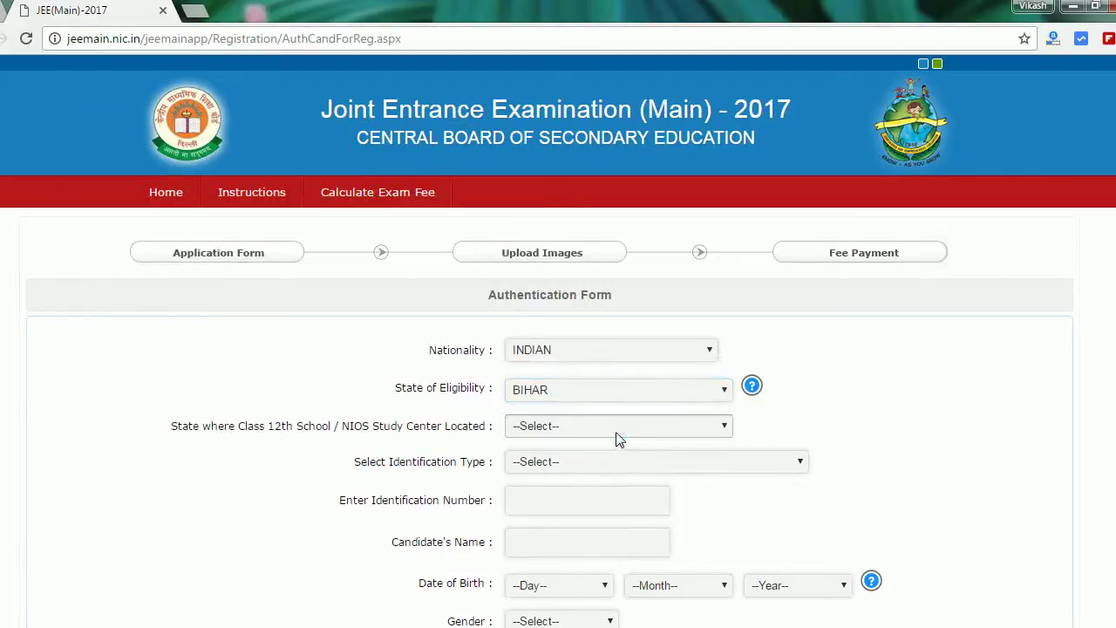
pyautogui.click(615, 426)
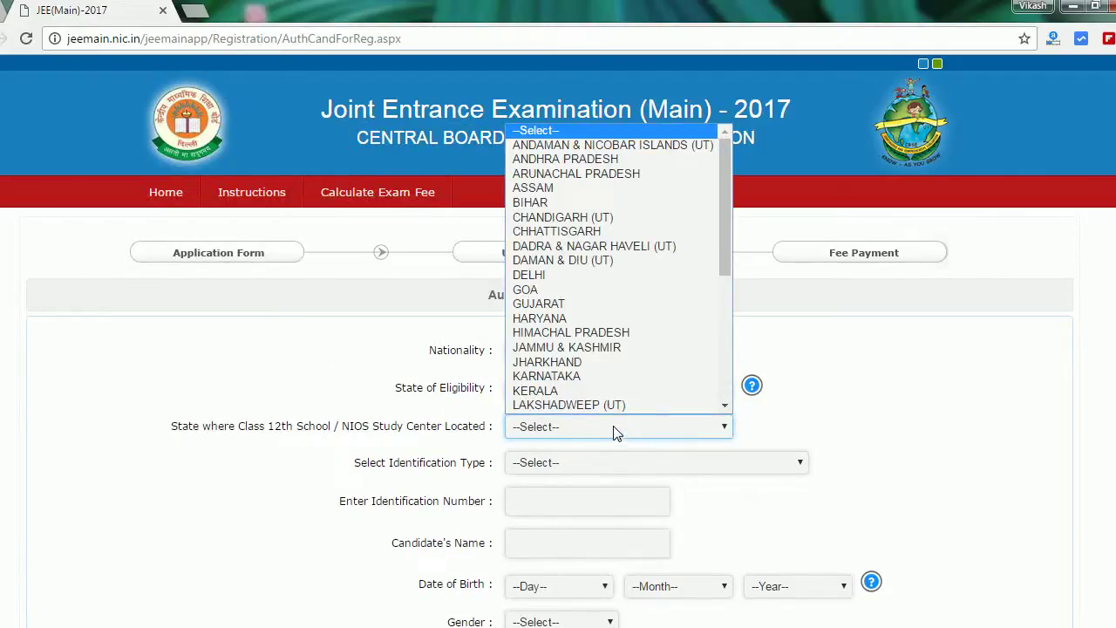
pyautogui.click(559, 202)
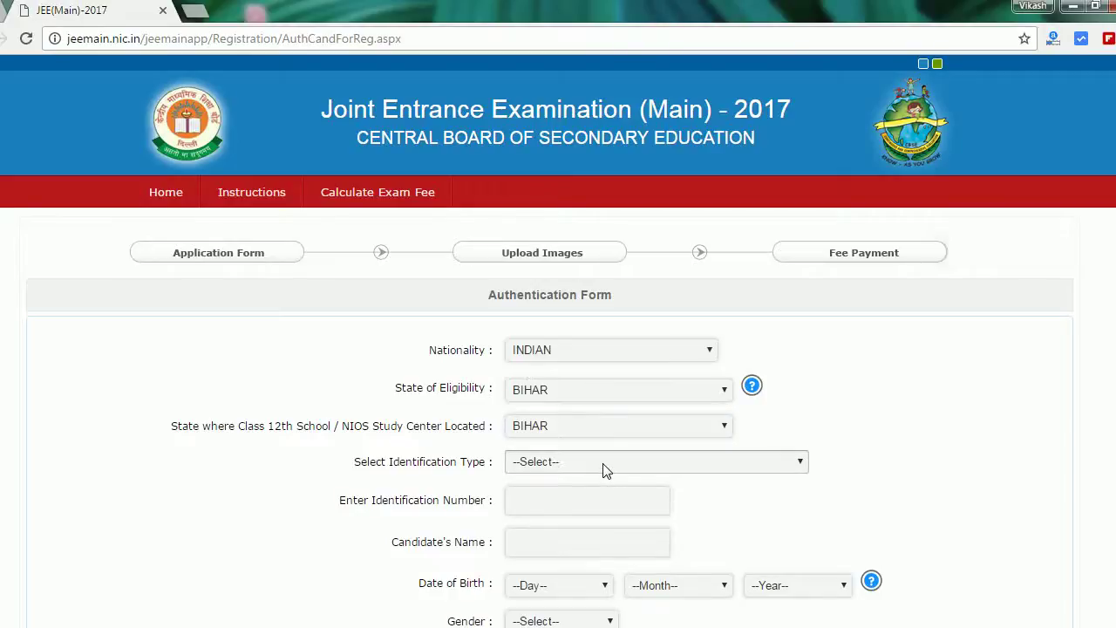
# Set the identification type to Aadhaar Number and start editing the Aadhaar number entry.
pyautogui.click(545, 466)
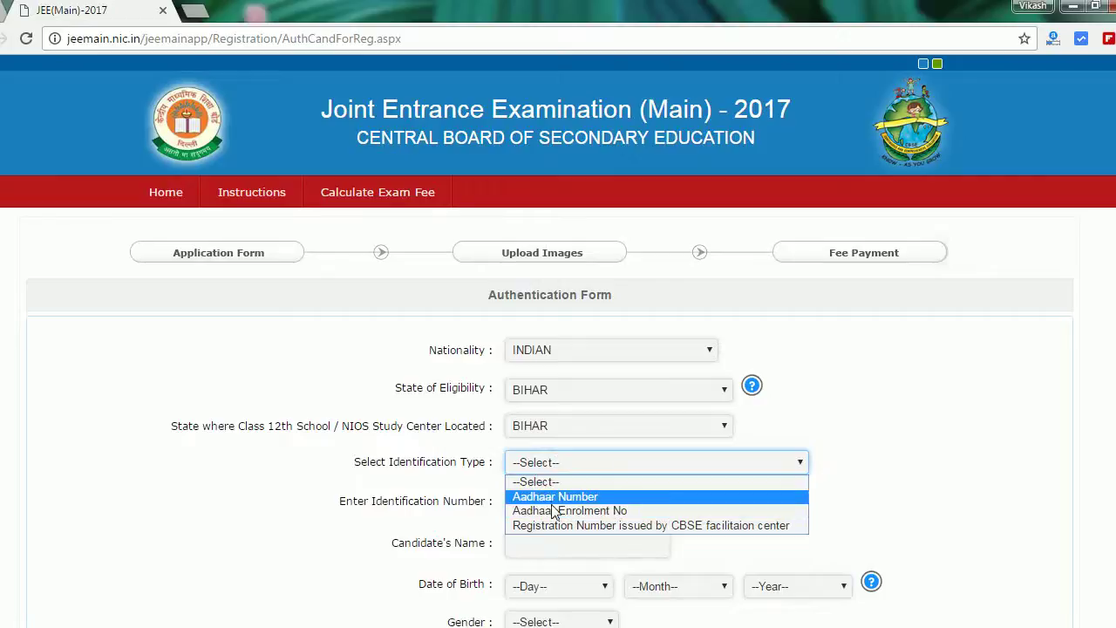
pyautogui.click(552, 498)
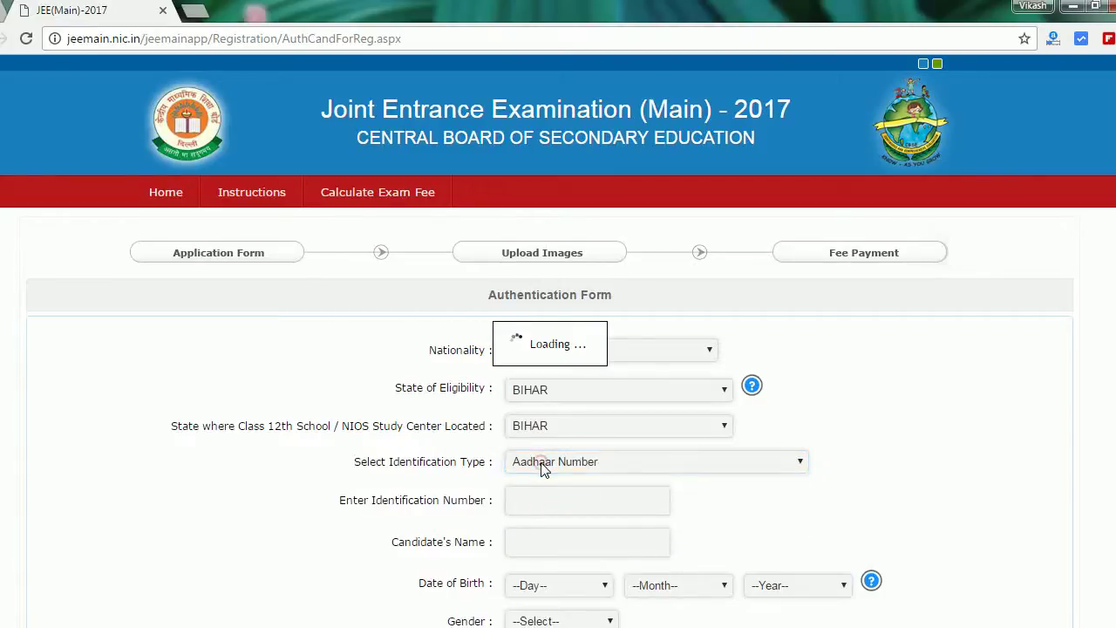
pyautogui.click(544, 465)
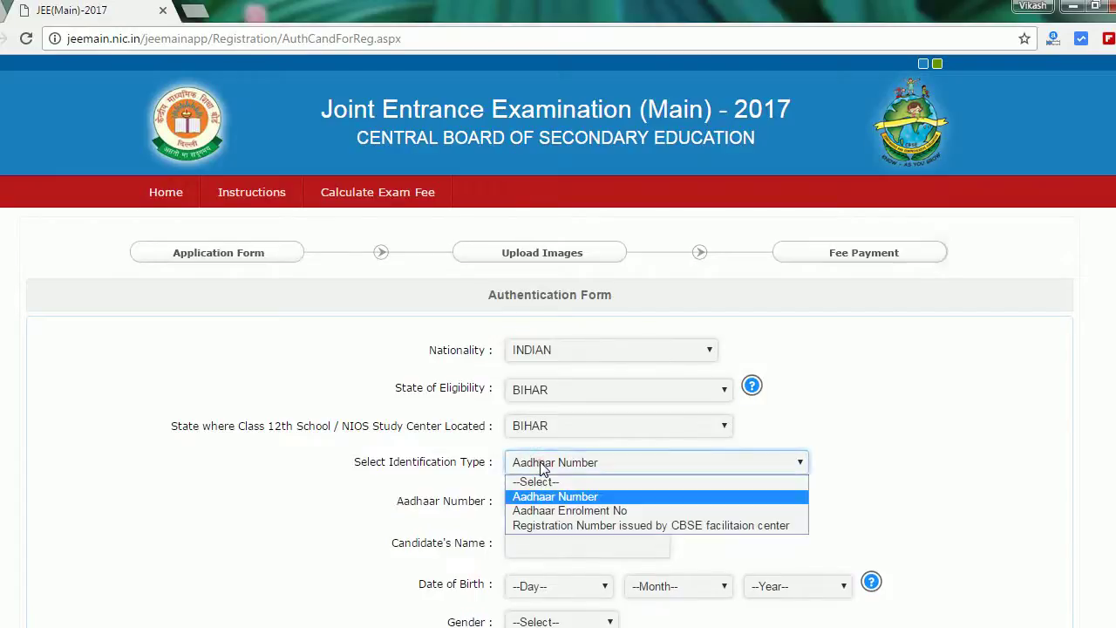
pyautogui.click(966, 455)
pyautogui.click(604, 496)
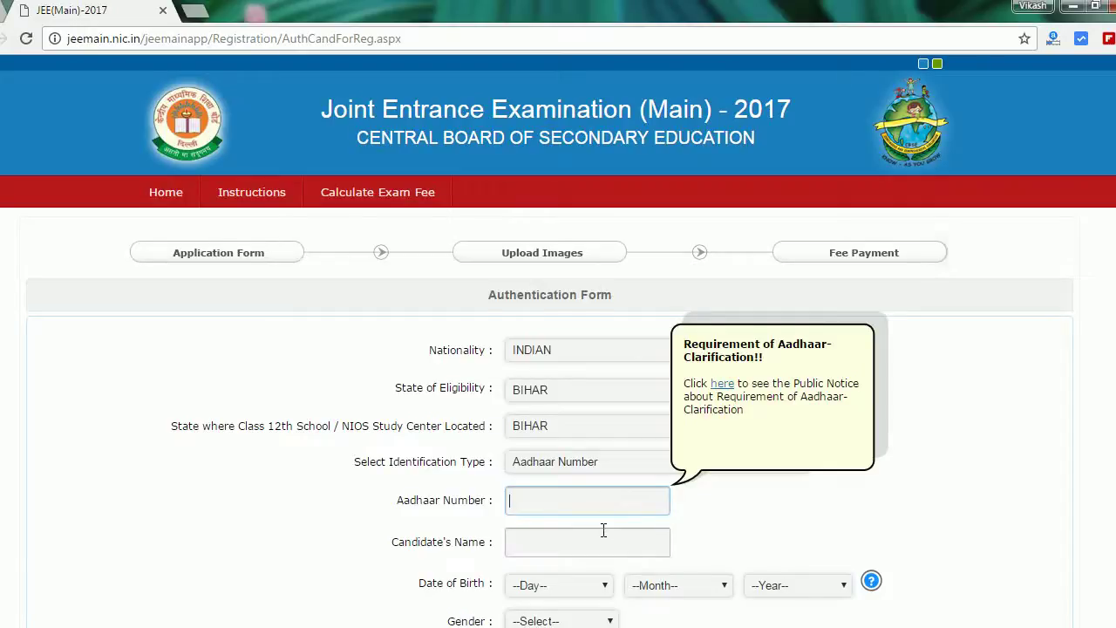
# Dismiss the Windows color scheme prompt and agree to the Consent of Aadhaar No Authentication.
pyautogui.scroll(-1, 602, 523)
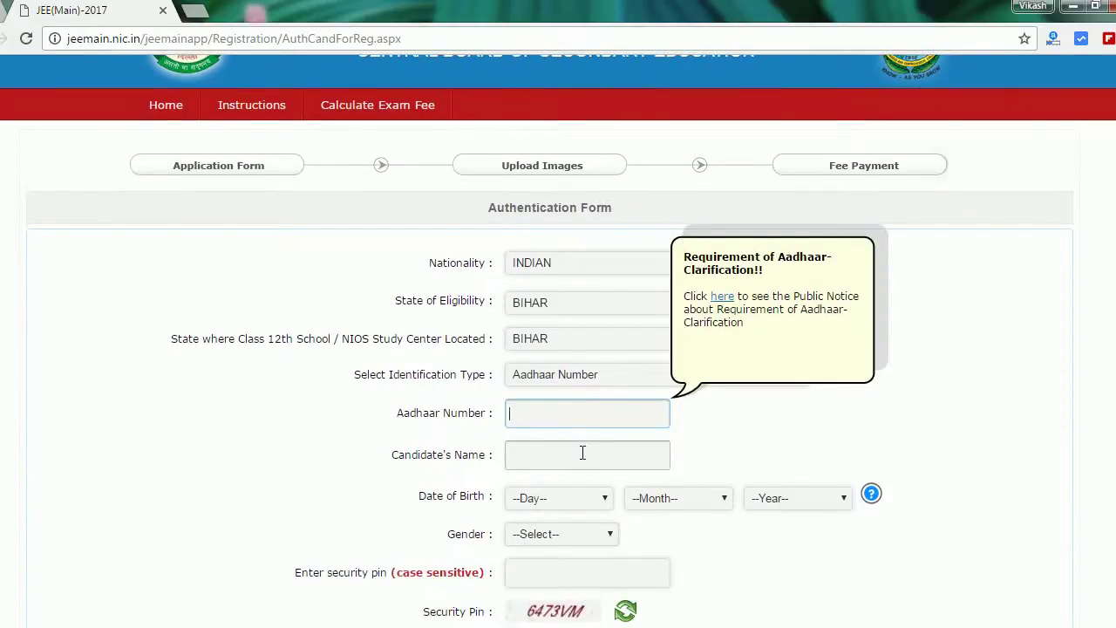
pyautogui.scroll(-1, 583, 453)
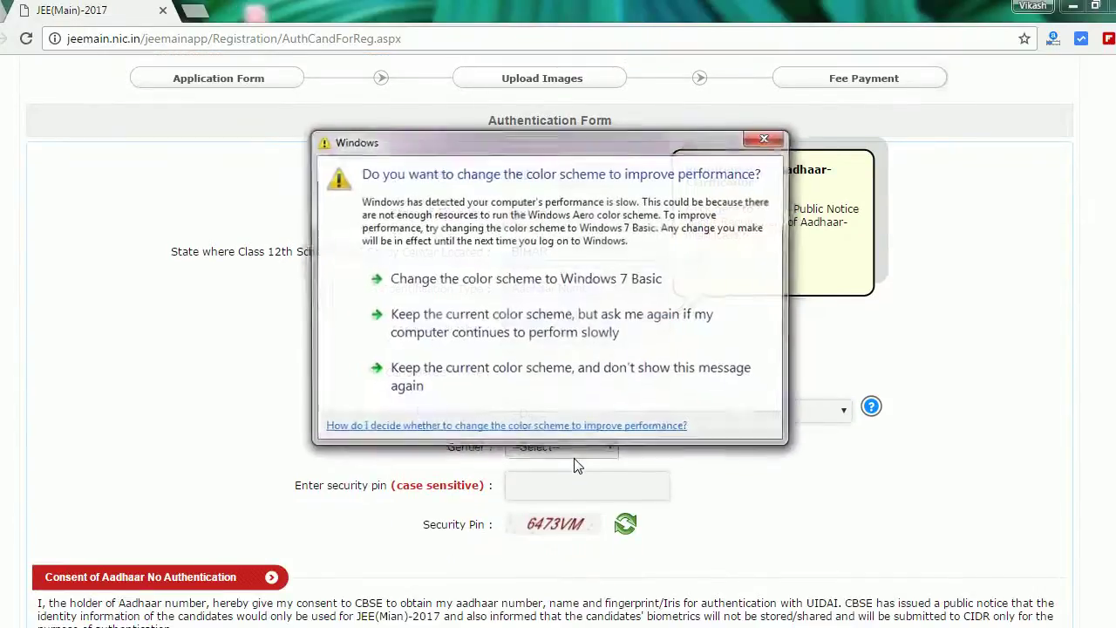
pyautogui.click(764, 139)
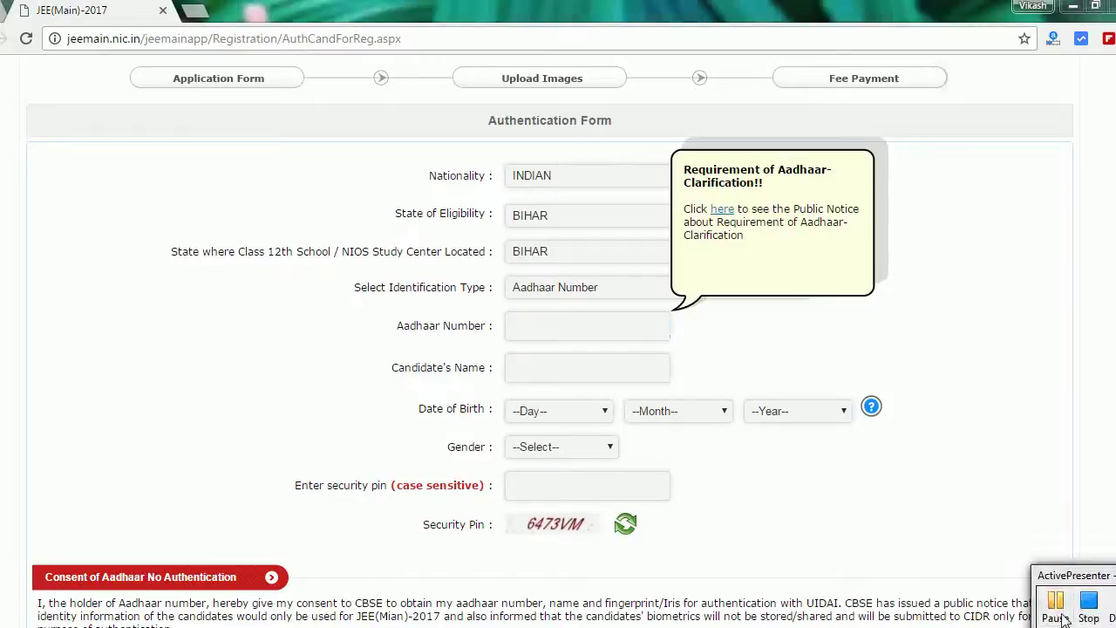
pyautogui.scroll(-3, 918, 576)
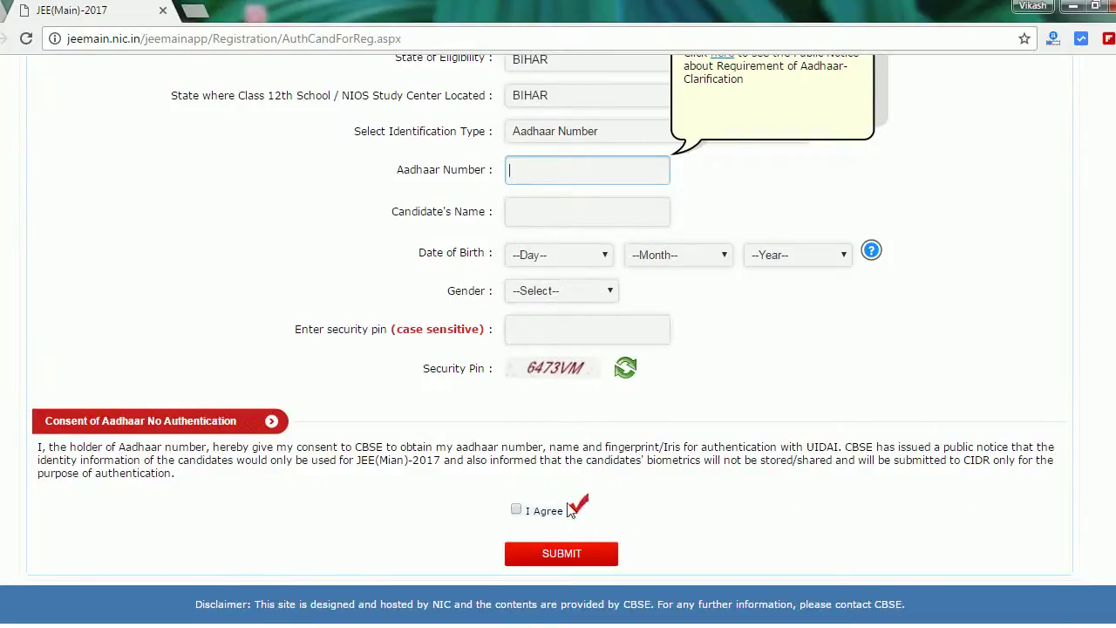
pyautogui.click(515, 513)
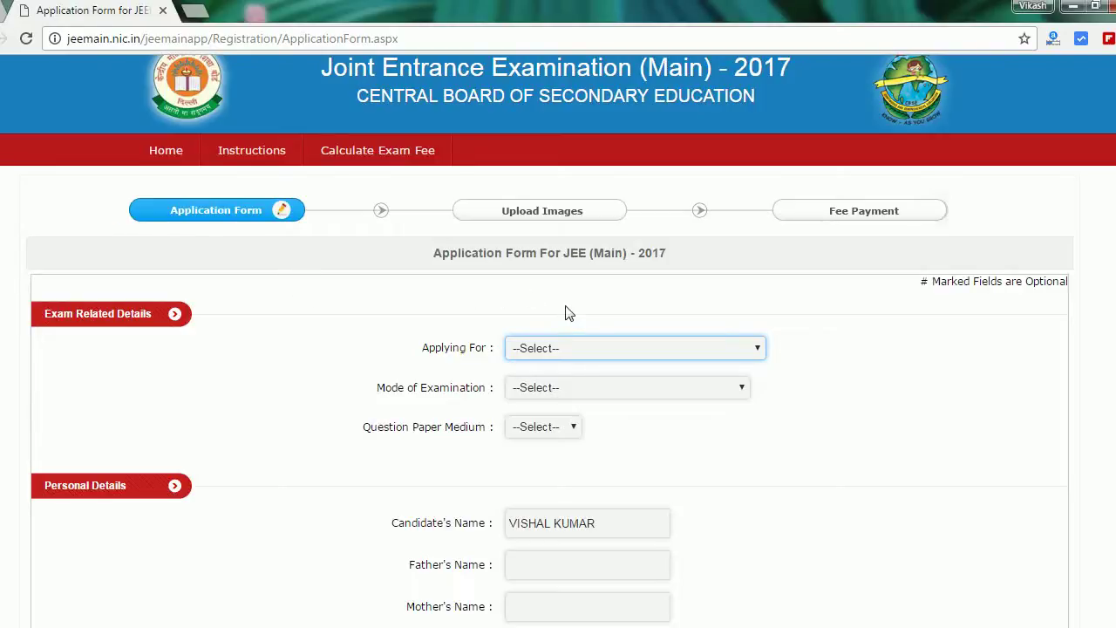
# Apply for JEE(Main) Paper - 1 (B.E./B.Tech.) Only and set the examination mode to PEN AND PAPER BASED EXAMINATION.
pyautogui.click(542, 354)
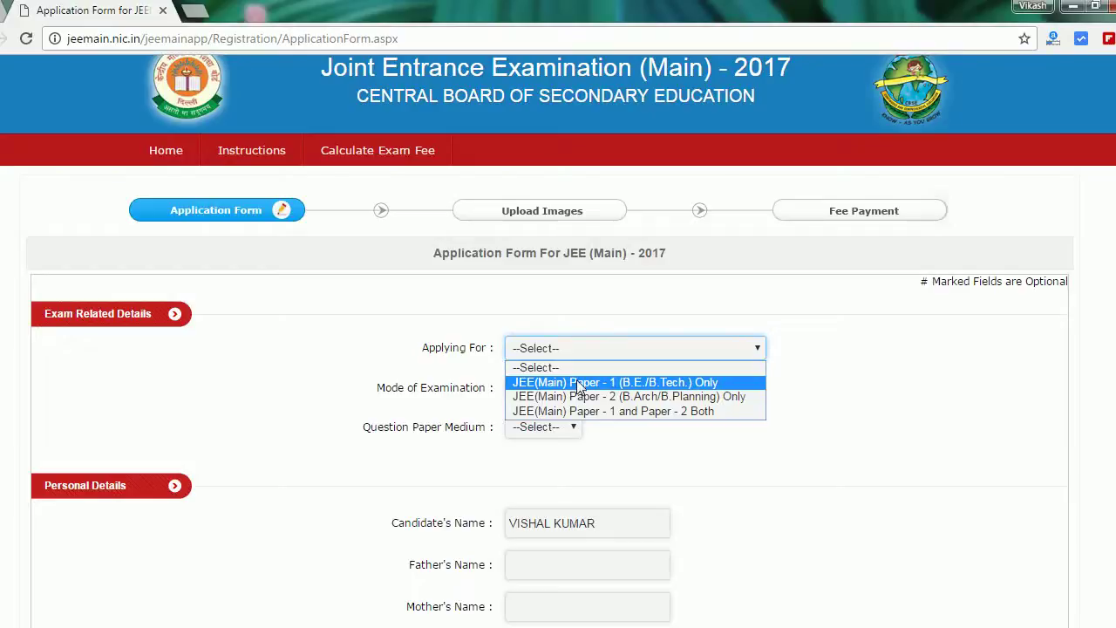
pyautogui.click(577, 382)
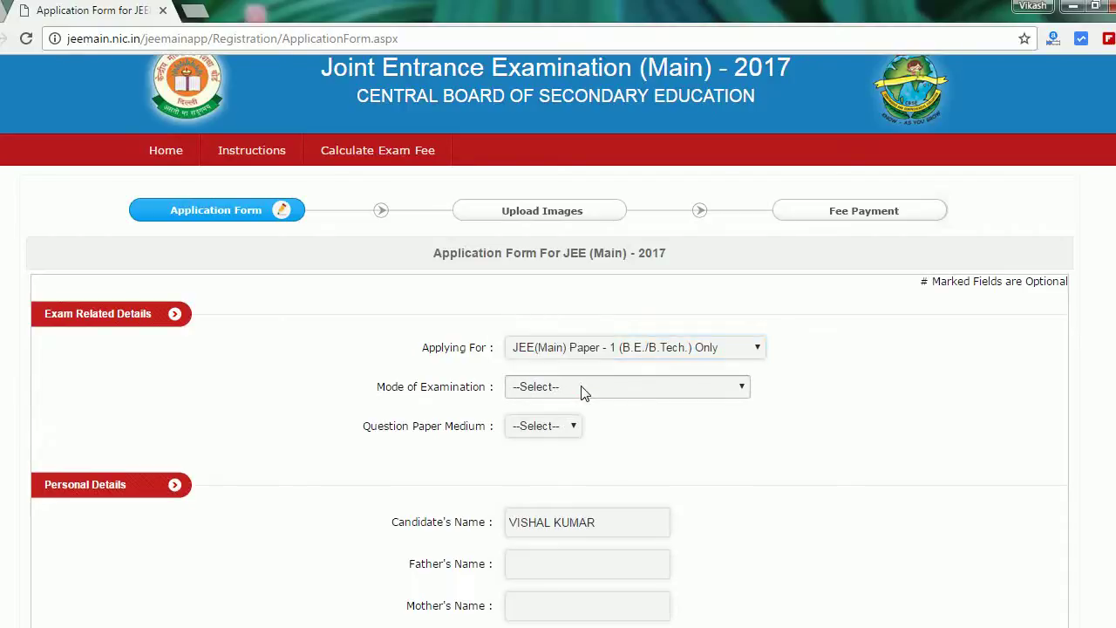
pyautogui.click(584, 392)
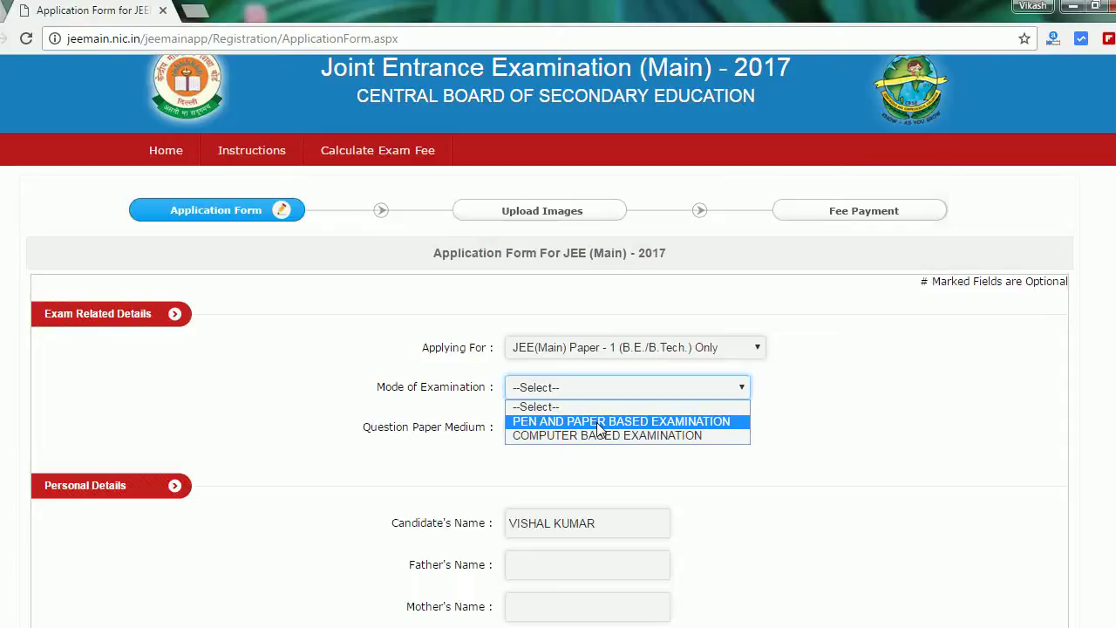
pyautogui.click(600, 422)
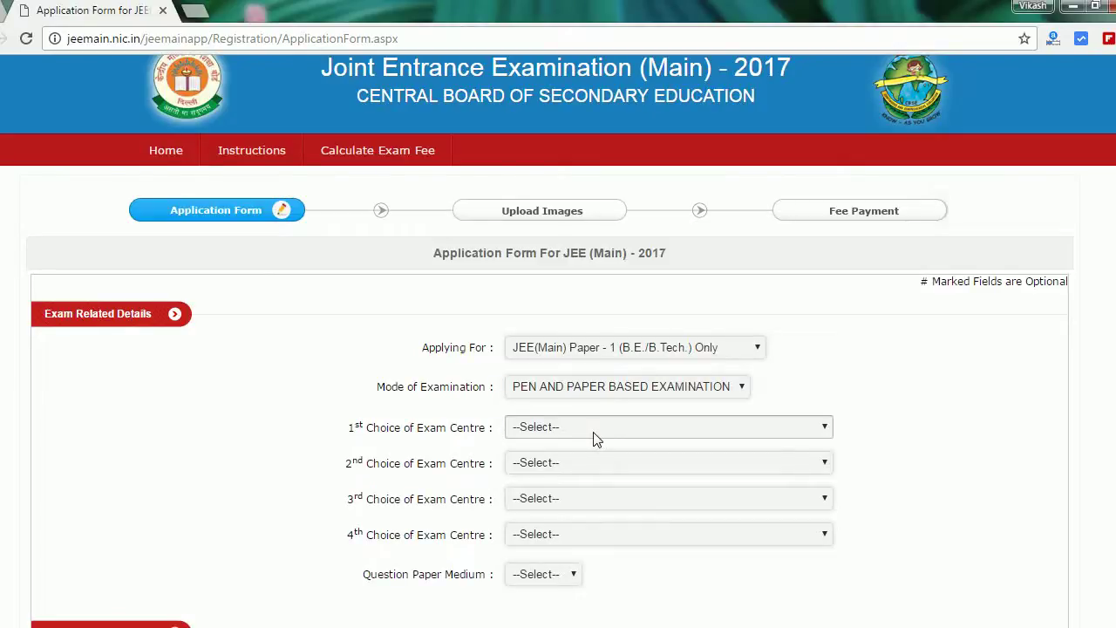
# Set the 1st choice of exam centre to PATAN (GUJARAT).
pyautogui.click(594, 431)
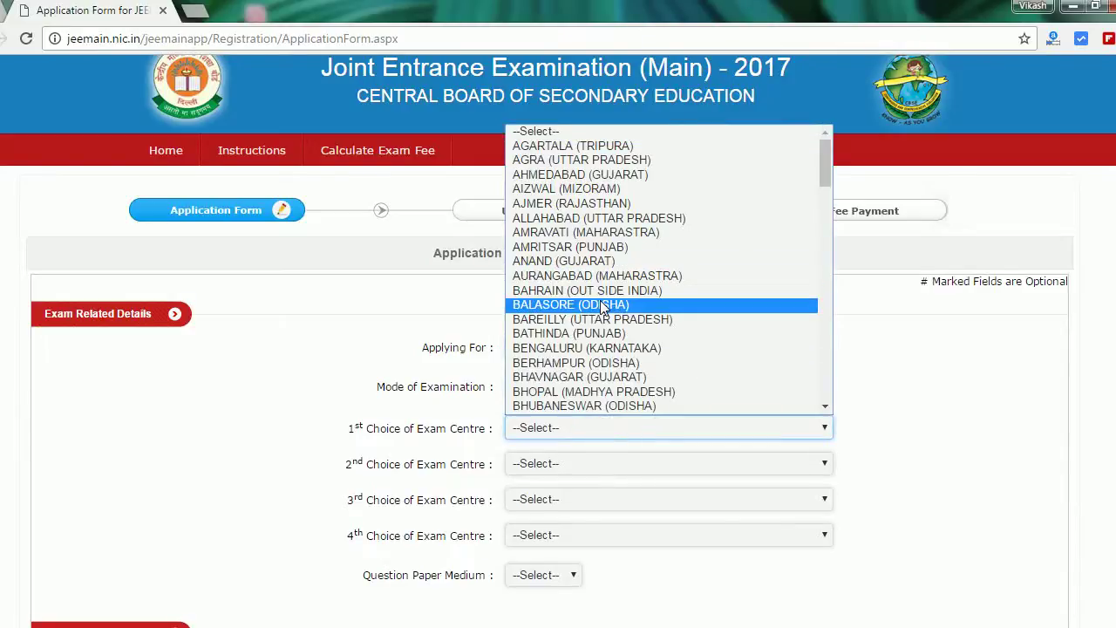
pyautogui.scroll(-8, 600, 301)
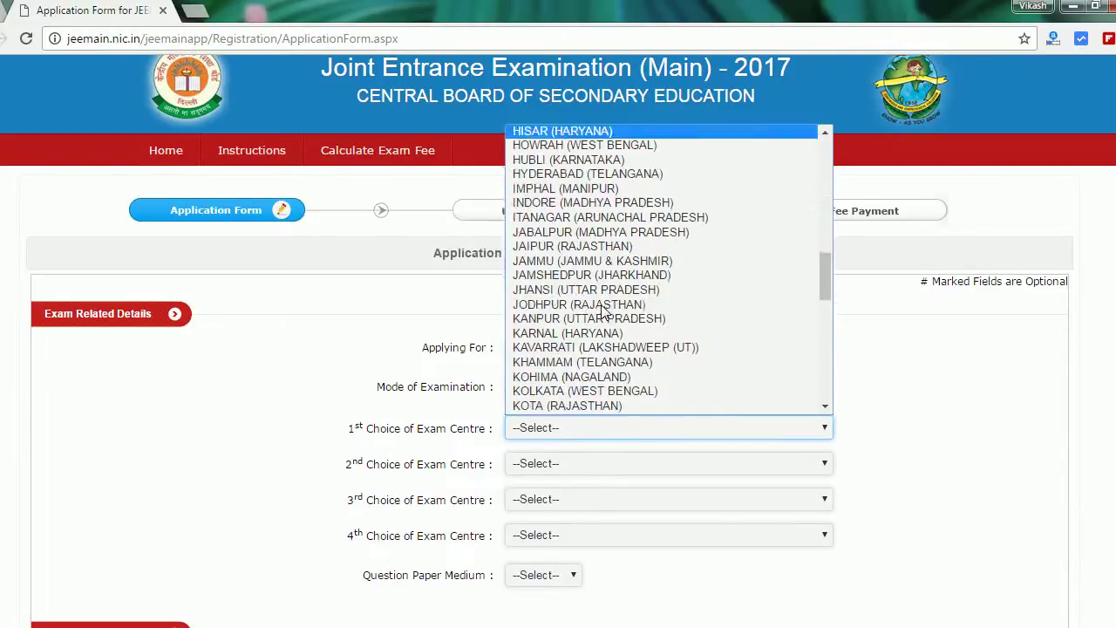
pyautogui.scroll(-4, 604, 311)
pyautogui.scroll(-4, 604, 314)
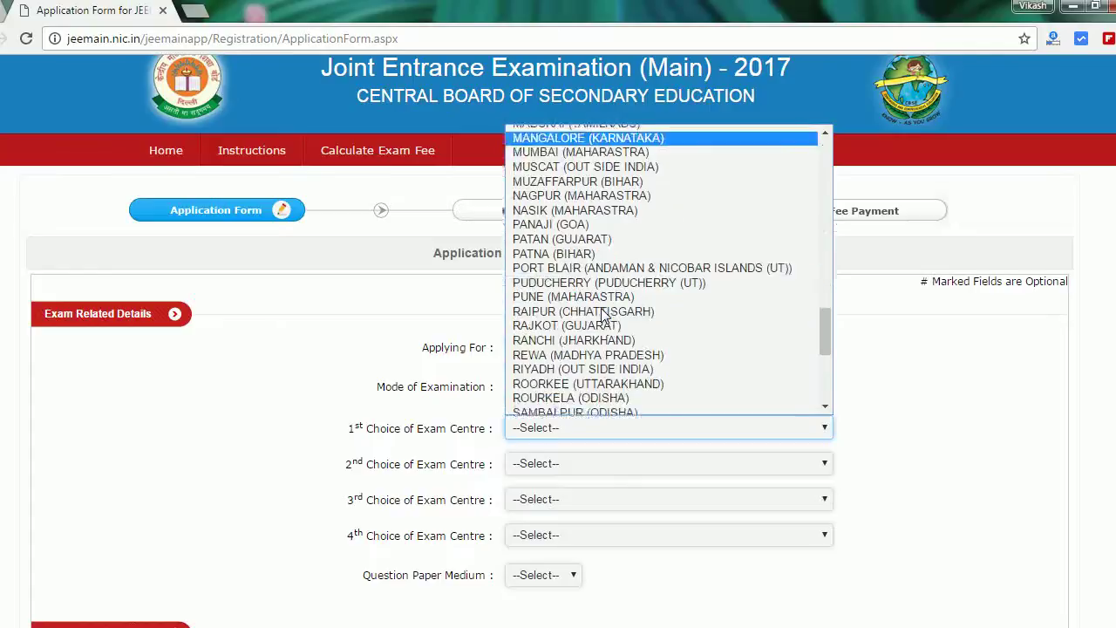
pyautogui.click(568, 237)
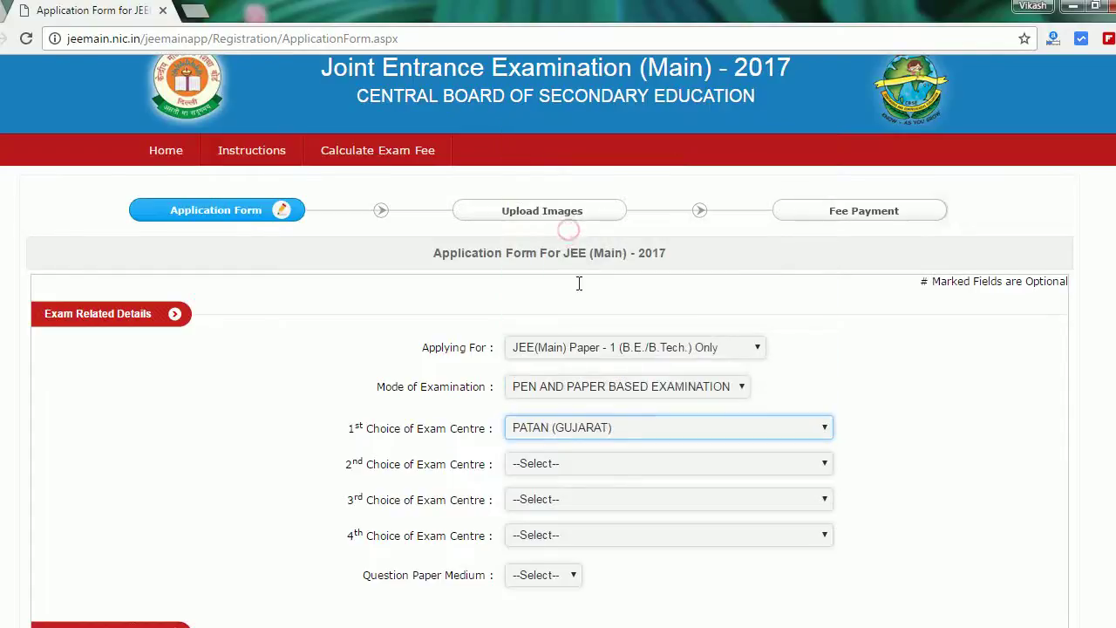
# Change the 1st choice of exam centre to PATNA (BIHAR).
pyautogui.click(610, 434)
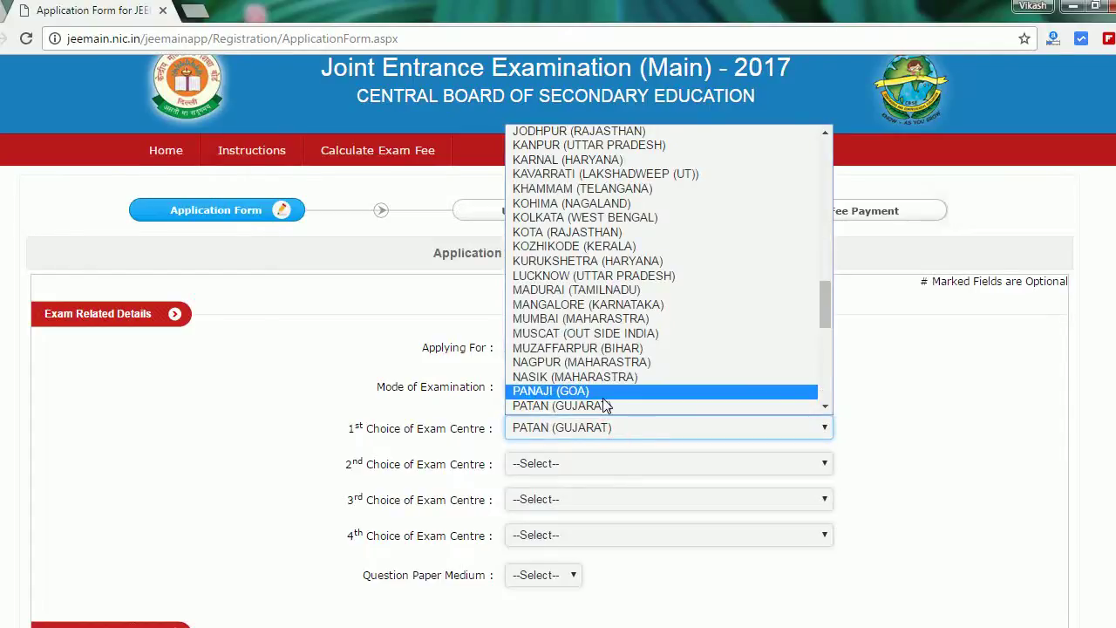
pyautogui.scroll(-4, 575, 401)
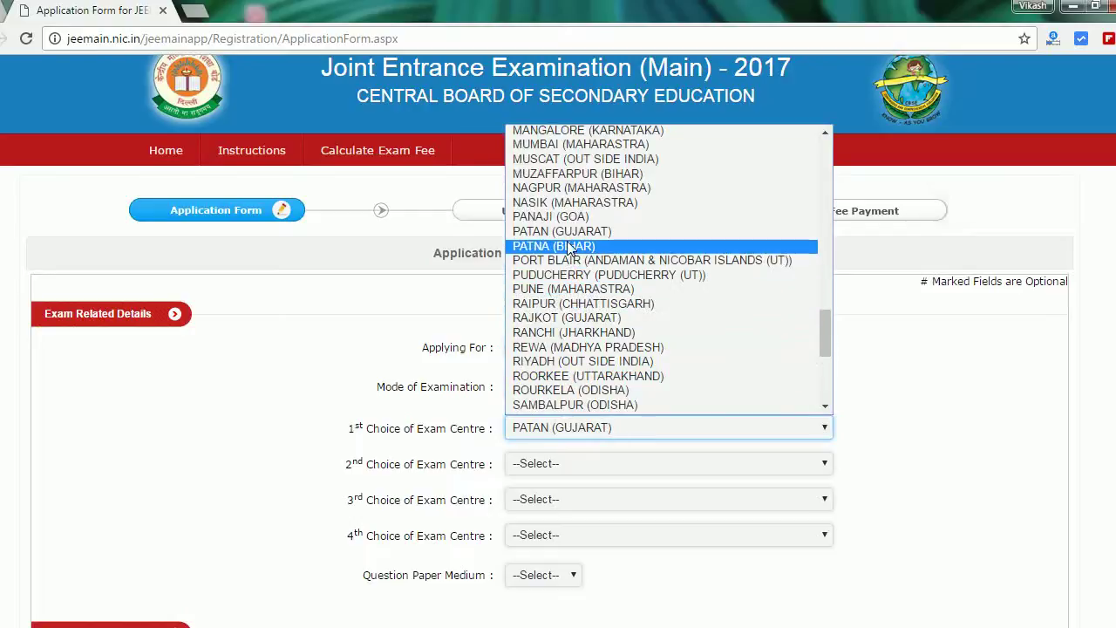
pyautogui.click(569, 247)
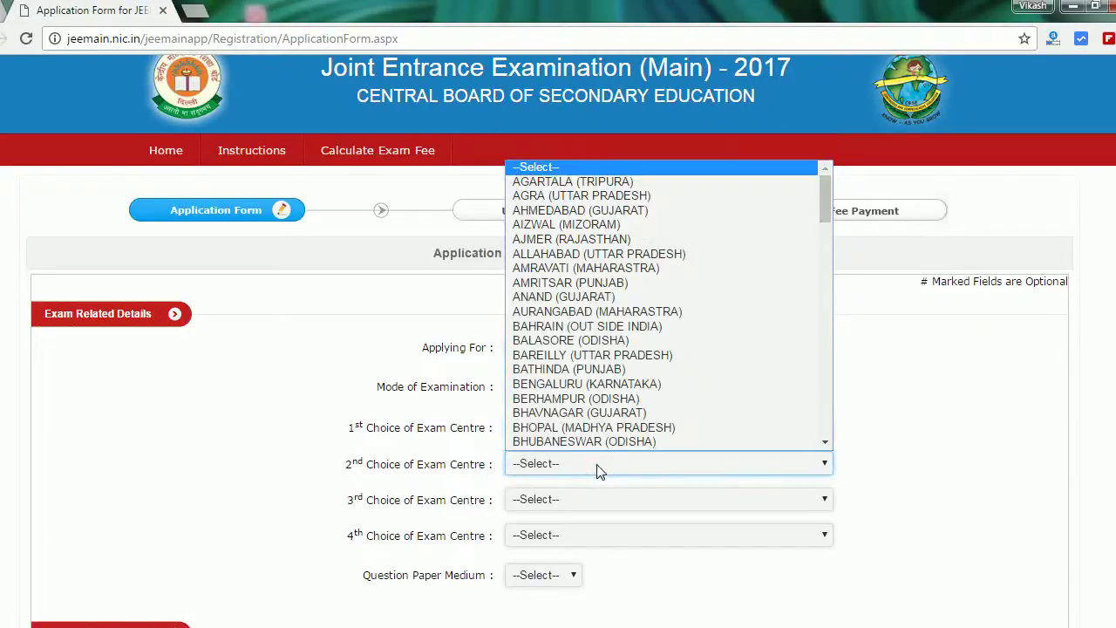
pyautogui.click(1094, 625)
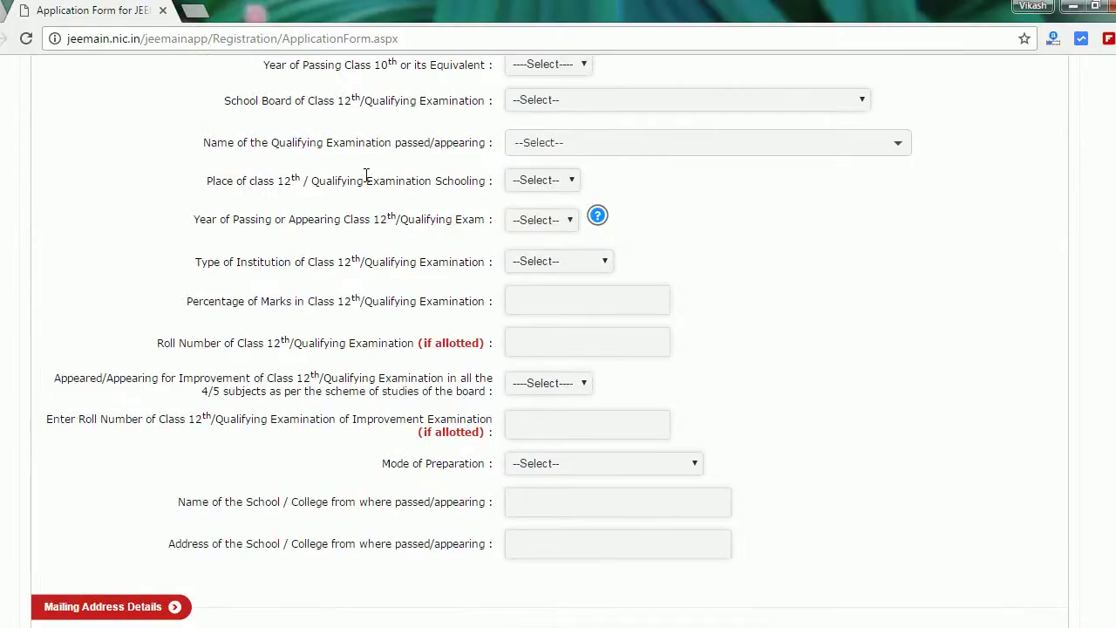
pyautogui.click(562, 69)
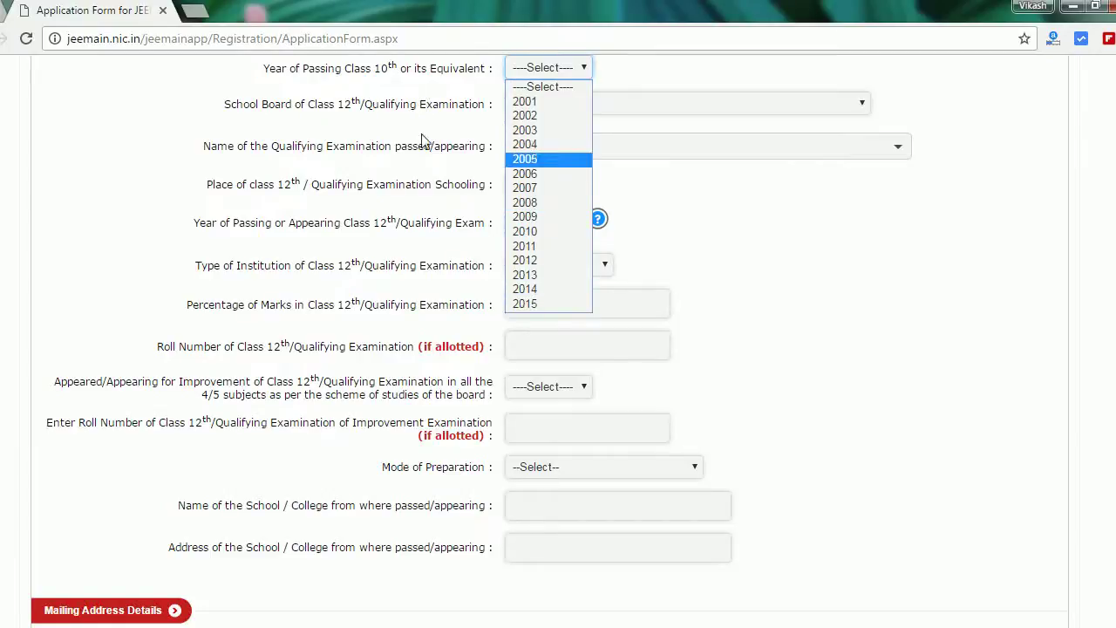
pyautogui.click(779, 230)
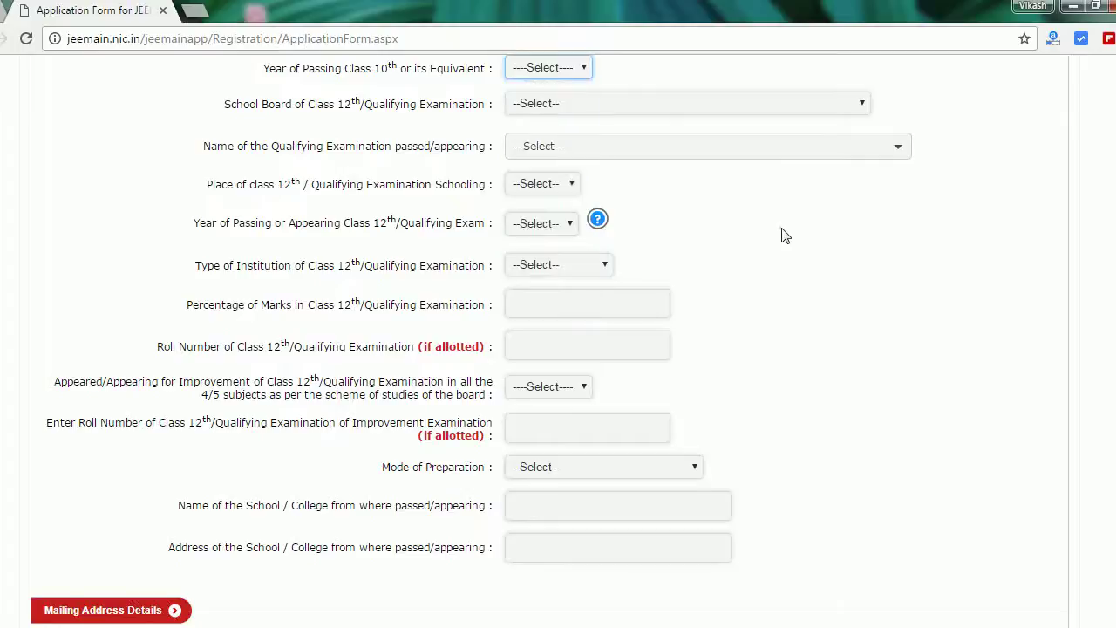
# Examine the qualifying examination options and the mailing address, guardian, password and security question sections of the application form.
pyautogui.click(553, 148)
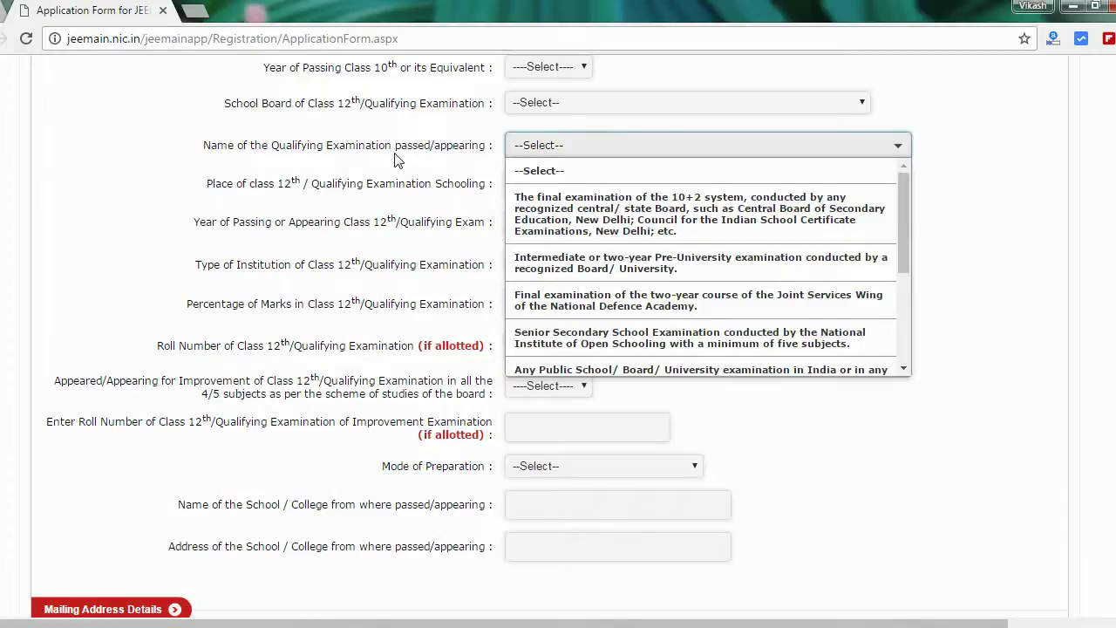
pyautogui.click(994, 175)
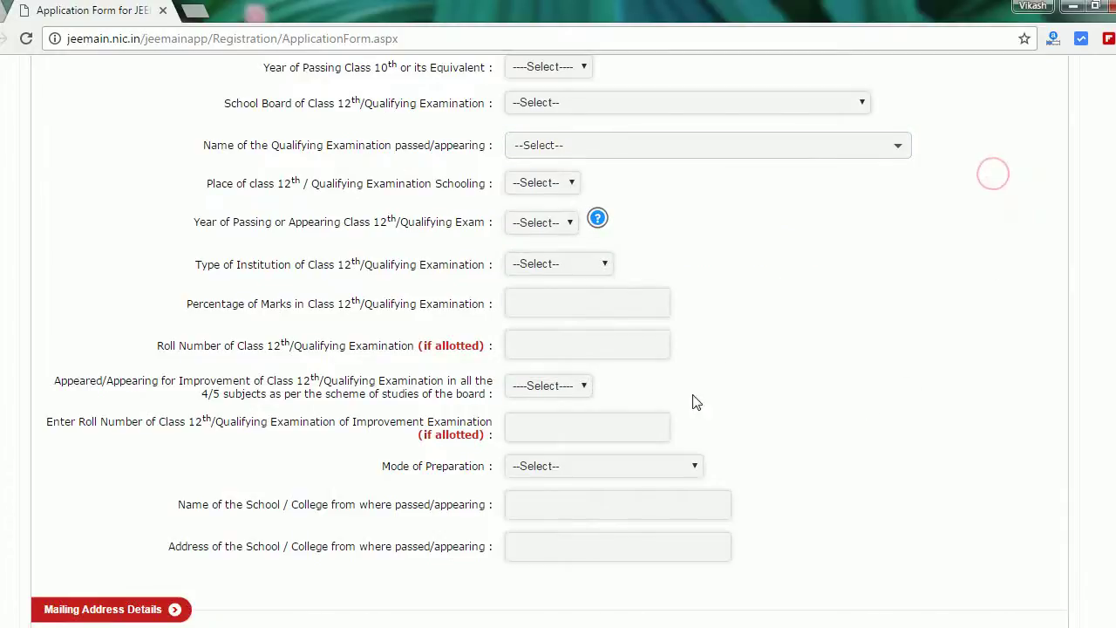
pyautogui.scroll(-2, 705, 351)
pyautogui.scroll(-1, 705, 351)
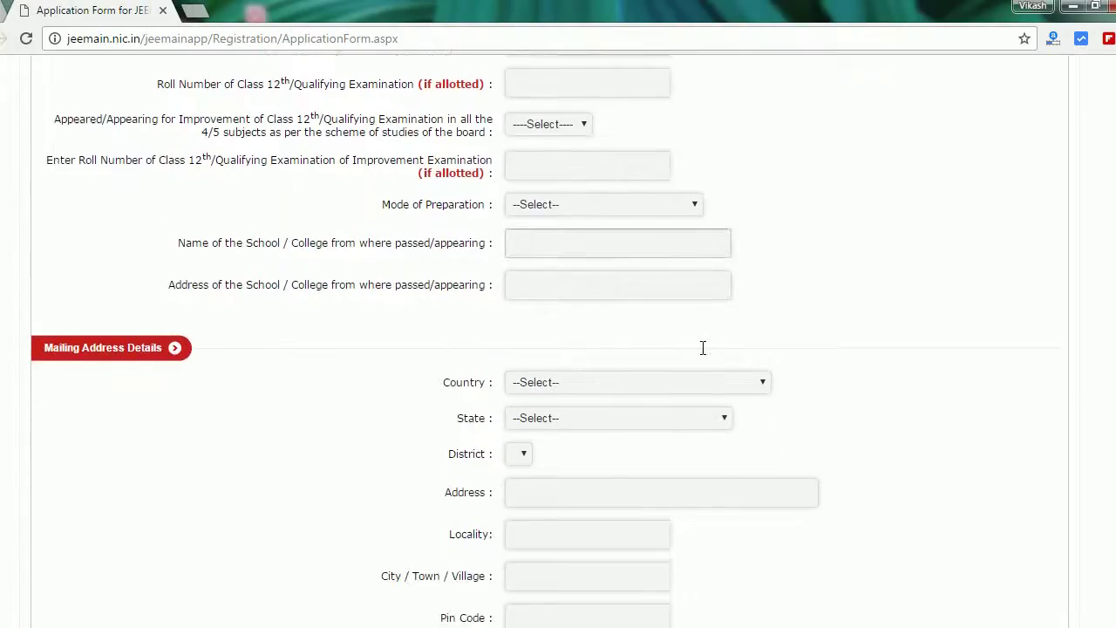
pyautogui.scroll(-1, 529, 464)
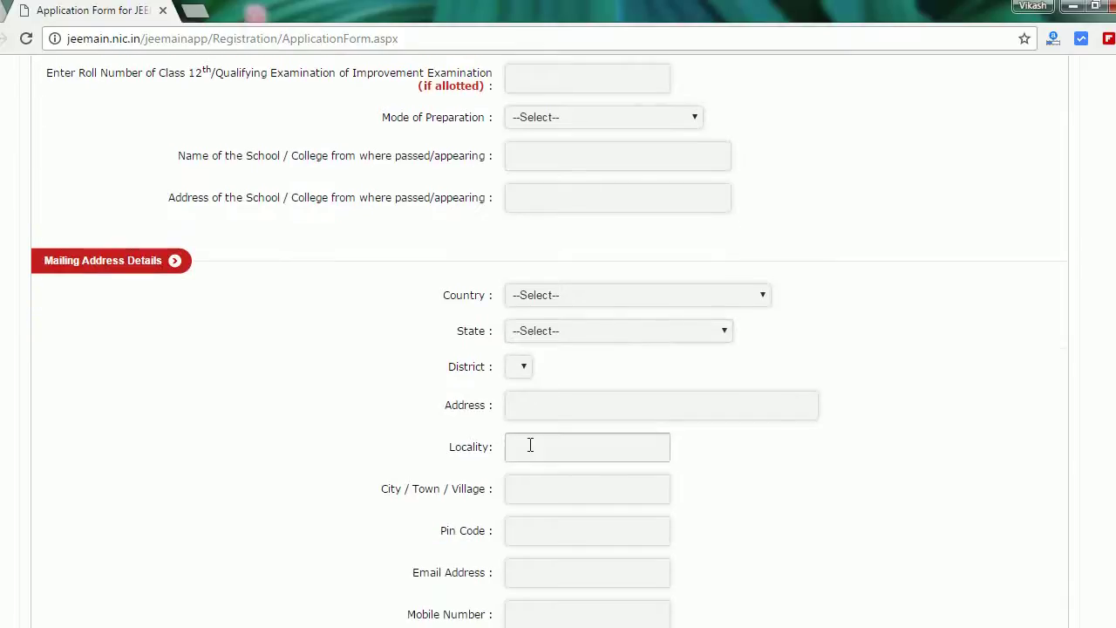
pyautogui.press('Tab')
pyautogui.press('Tab')
pyautogui.press('Tab')
pyautogui.press('Tab')
pyautogui.press('Tab')
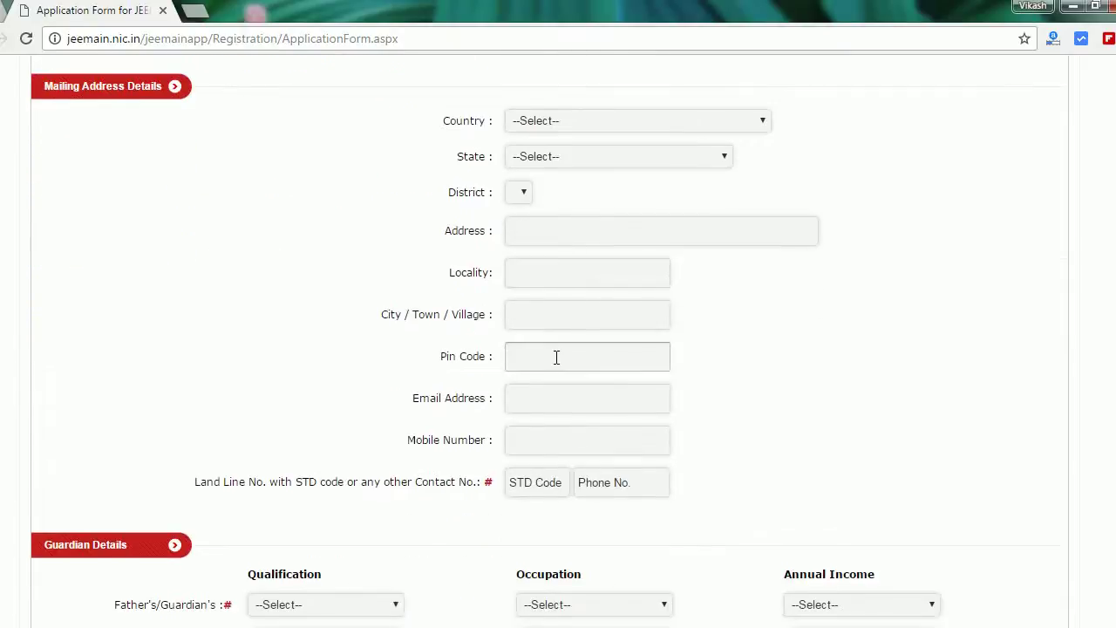
pyautogui.scroll(-1, 567, 486)
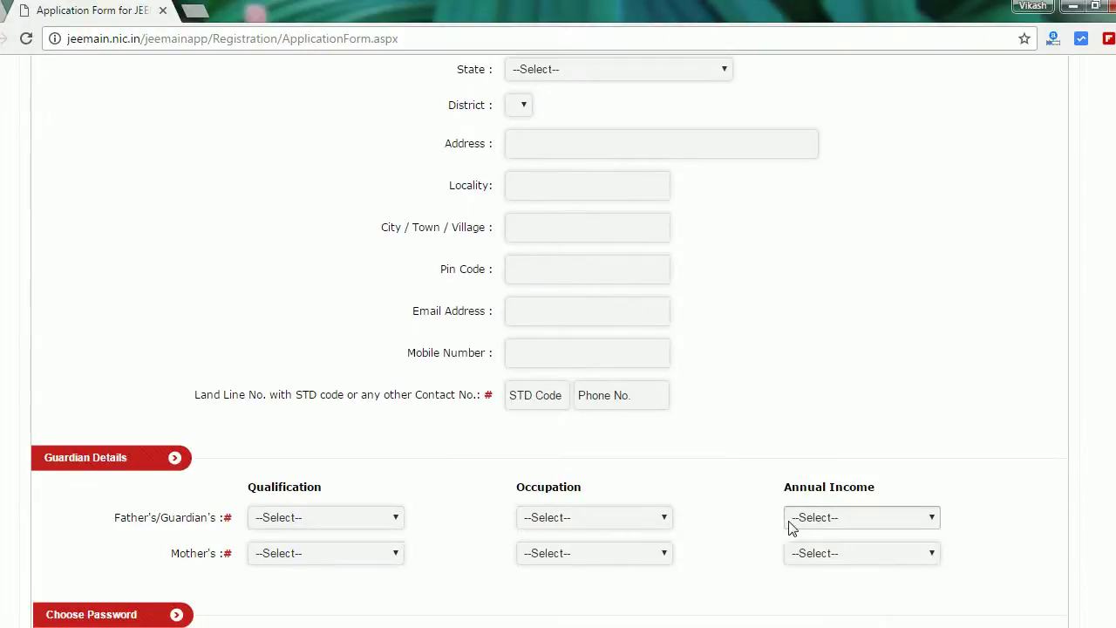
pyautogui.scroll(-1, 639, 476)
pyautogui.scroll(-3, 640, 476)
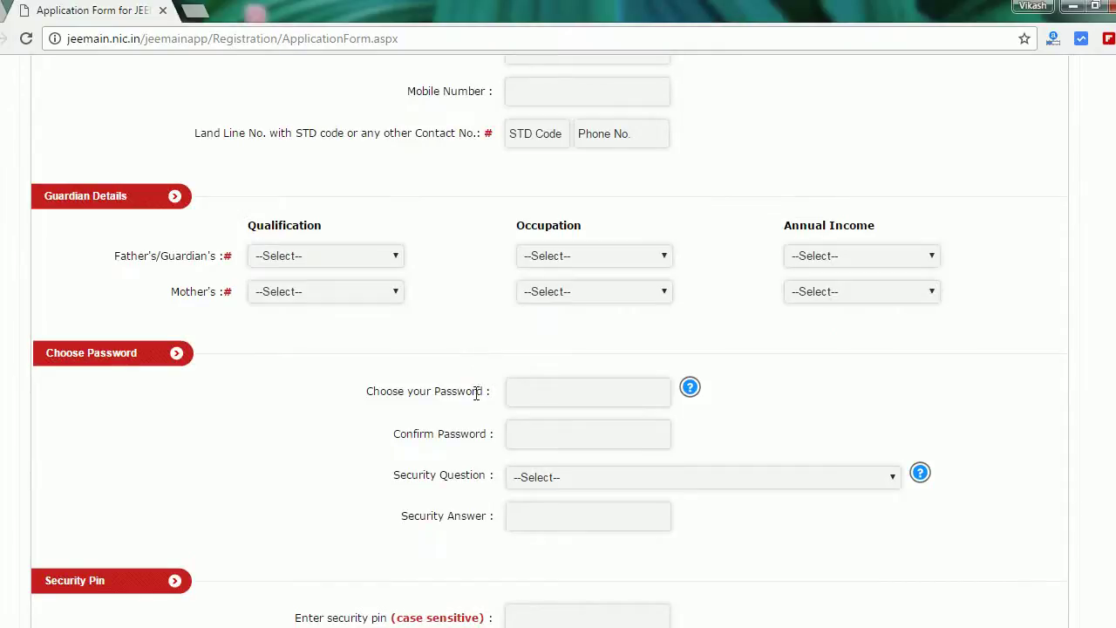
pyautogui.click(558, 389)
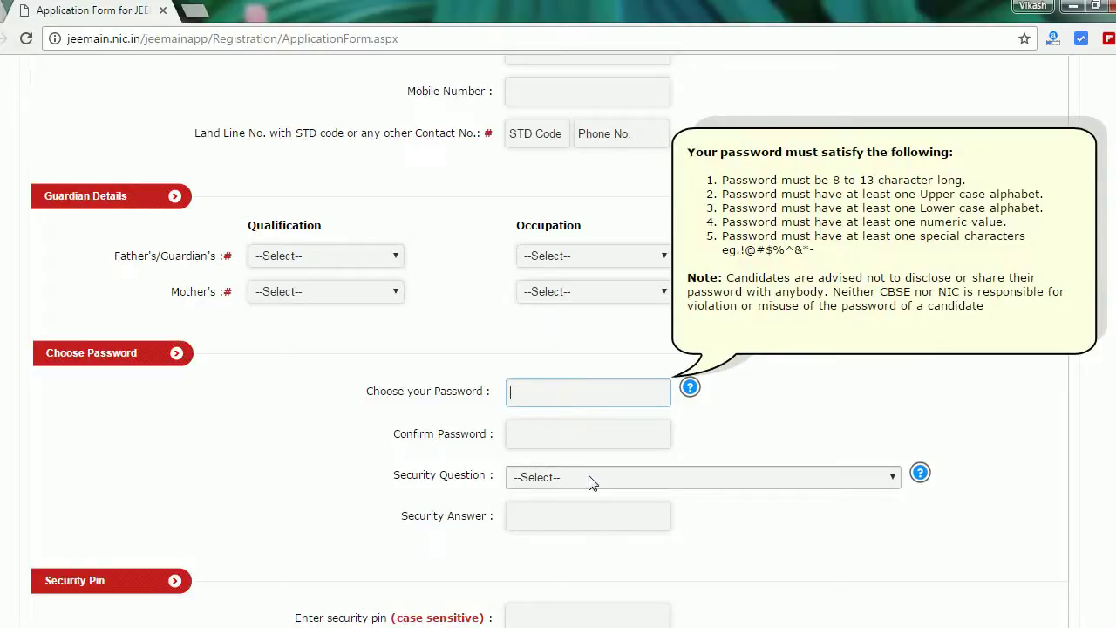
pyautogui.scroll(-2, 590, 480)
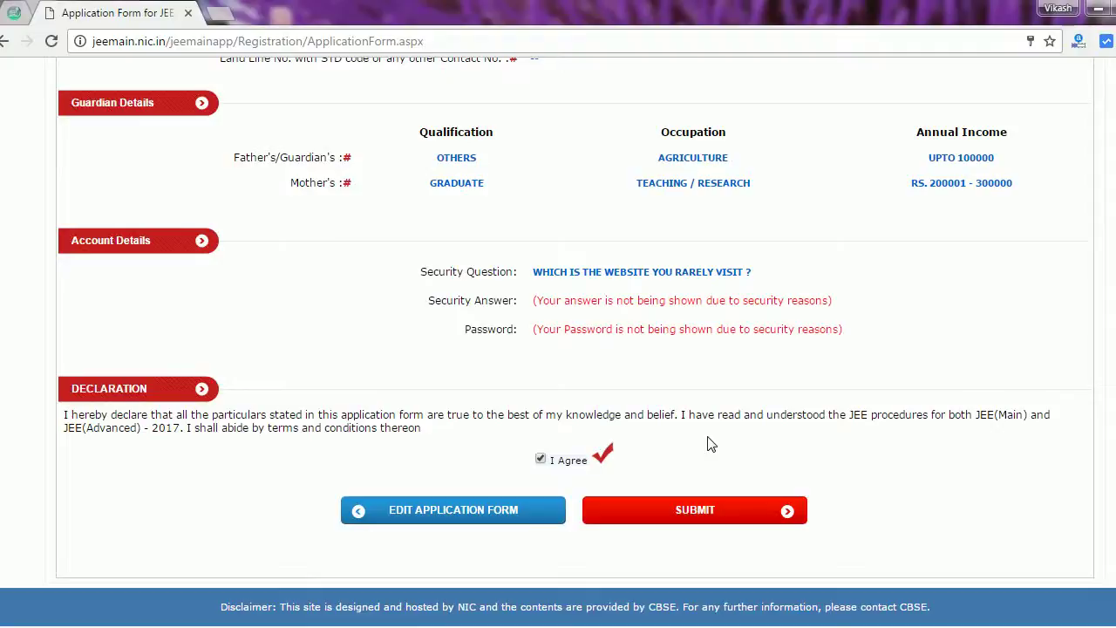
# Submit the completed application form and confirm its final submission.
pyautogui.click(679, 518)
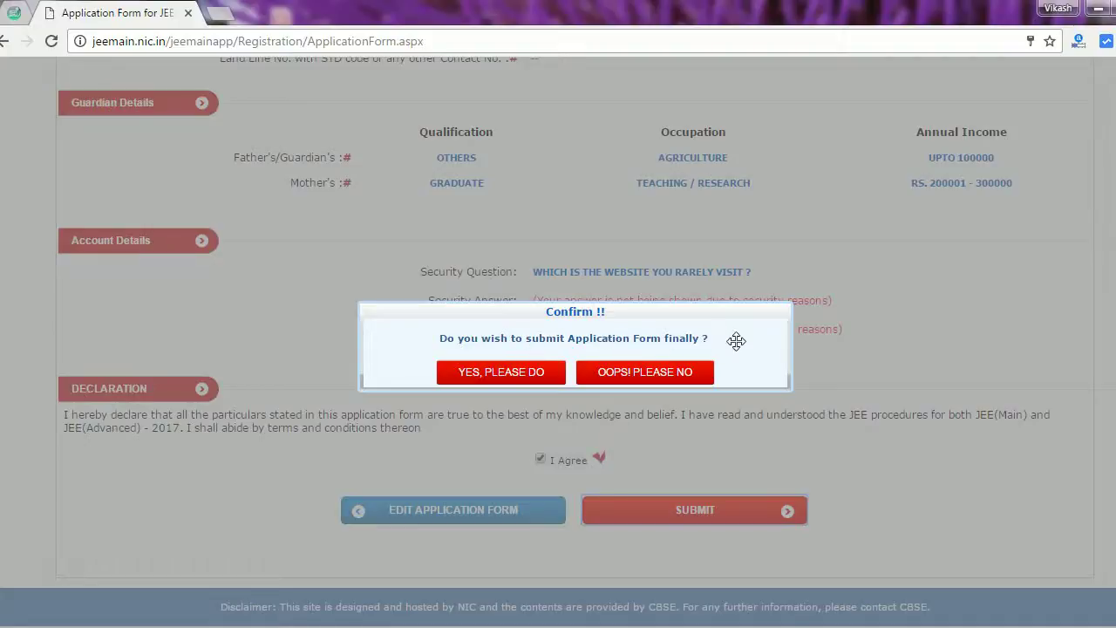
pyautogui.click(526, 380)
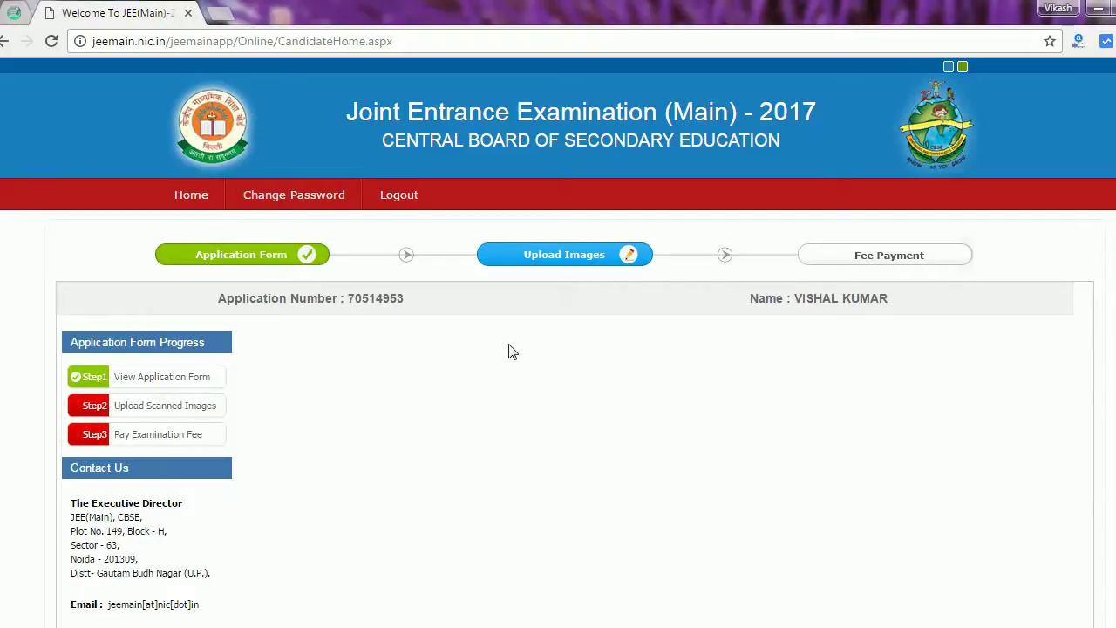
# Proceed to Step 2 of the application to upload the scanned images.
pyautogui.scroll(-1, 496, 359)
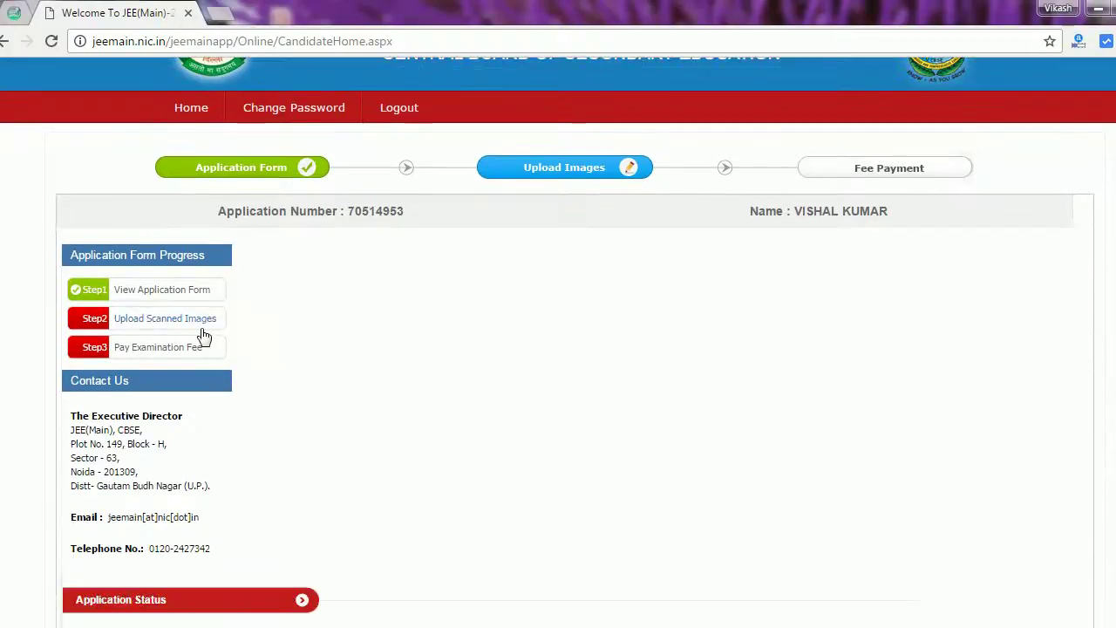
pyautogui.scroll(-2, 294, 449)
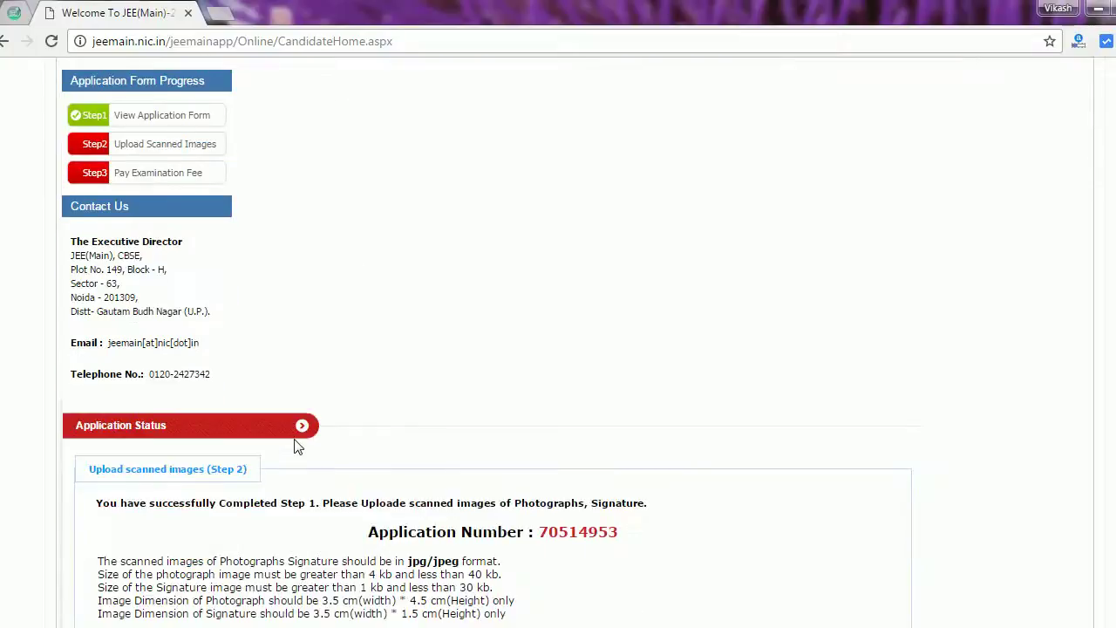
pyautogui.scroll(-2, 296, 445)
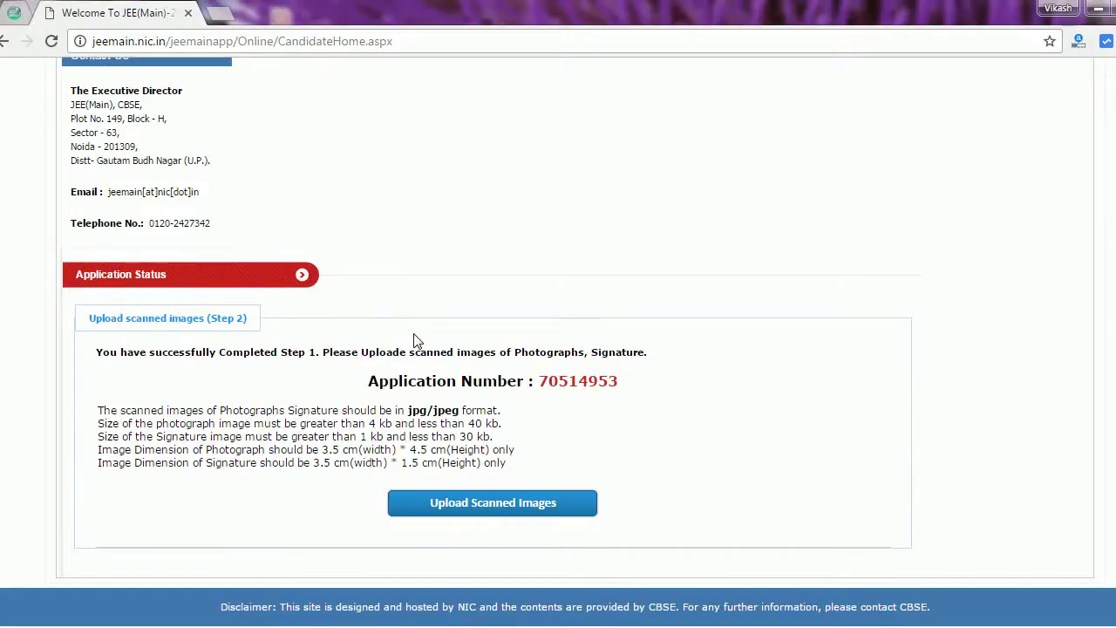
pyautogui.click(516, 513)
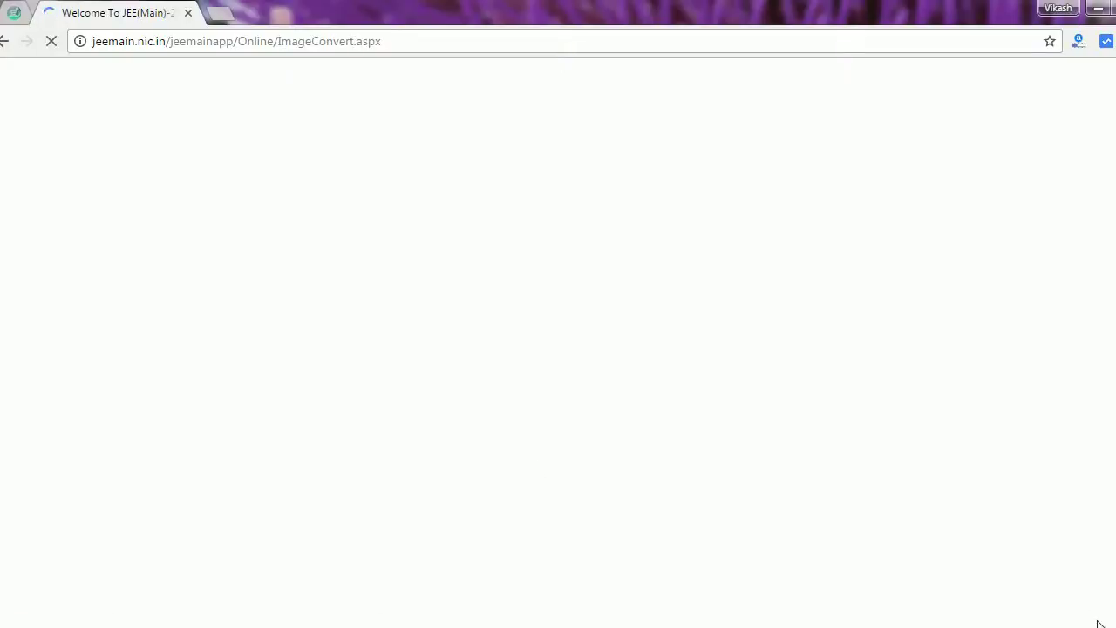
pyautogui.moveTo(1100, 625)
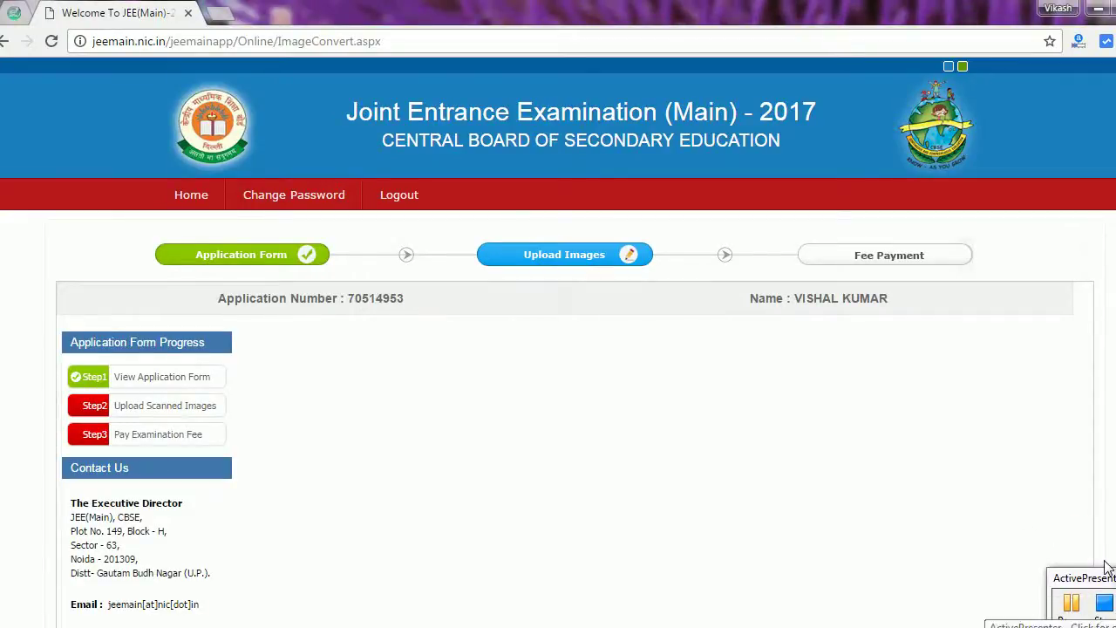
# Choose IMG_20160628_110851.JPG from the Desktop as the photograph and IMG_20160628_112357.jpg as the signature.
pyautogui.scroll(-5, 727, 398)
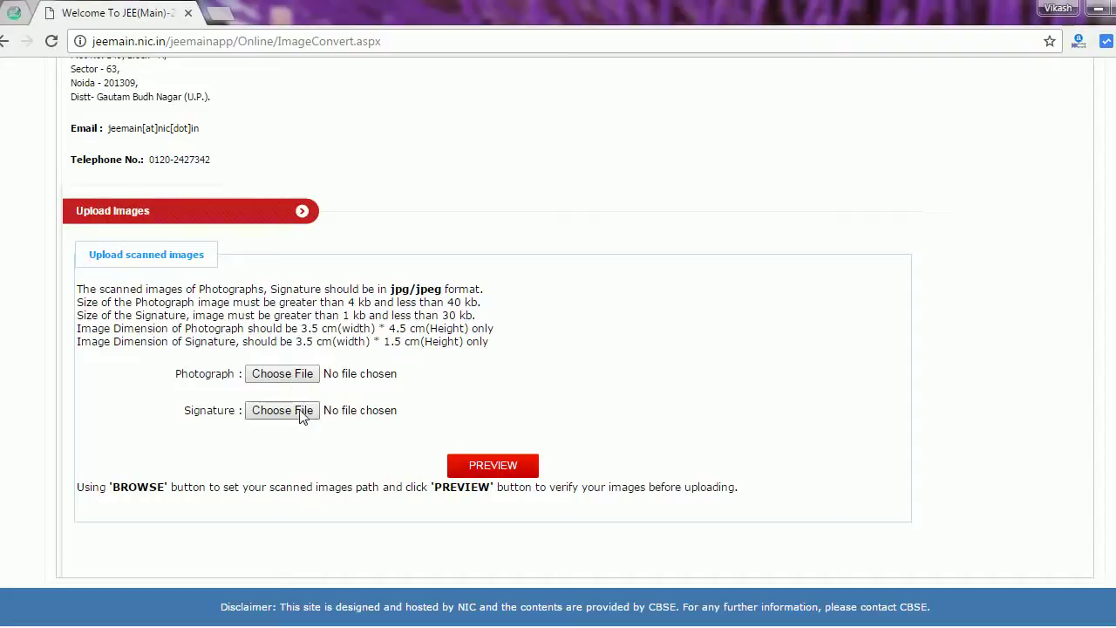
pyautogui.click(295, 375)
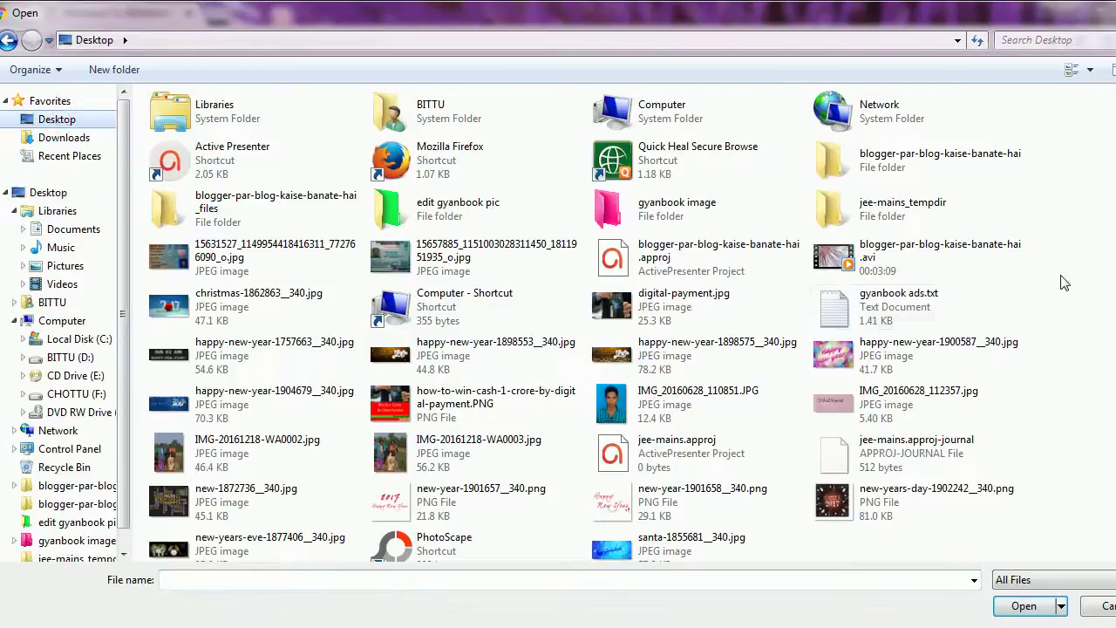
pyautogui.scroll(-1, 1065, 277)
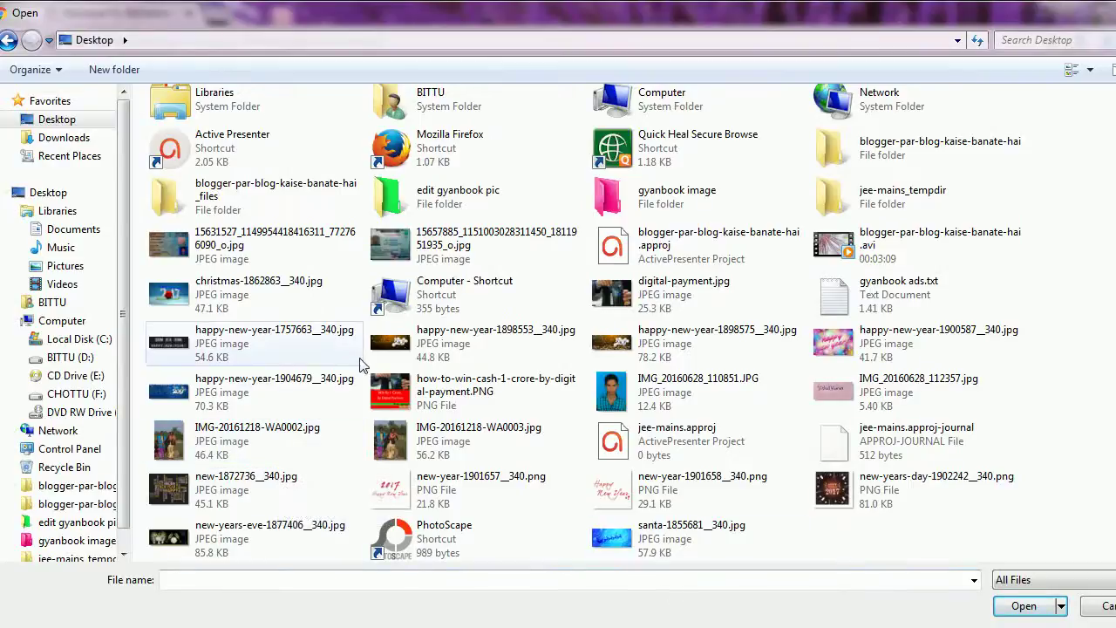
pyautogui.scroll(1, 366, 359)
pyautogui.doubleClick(642, 408)
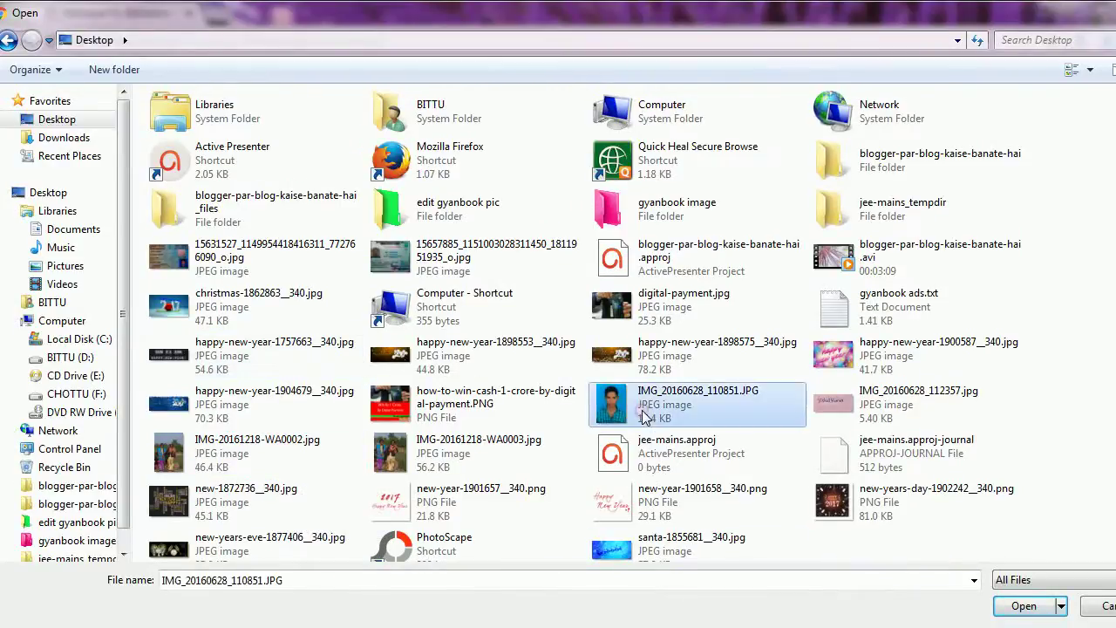
pyautogui.click(296, 410)
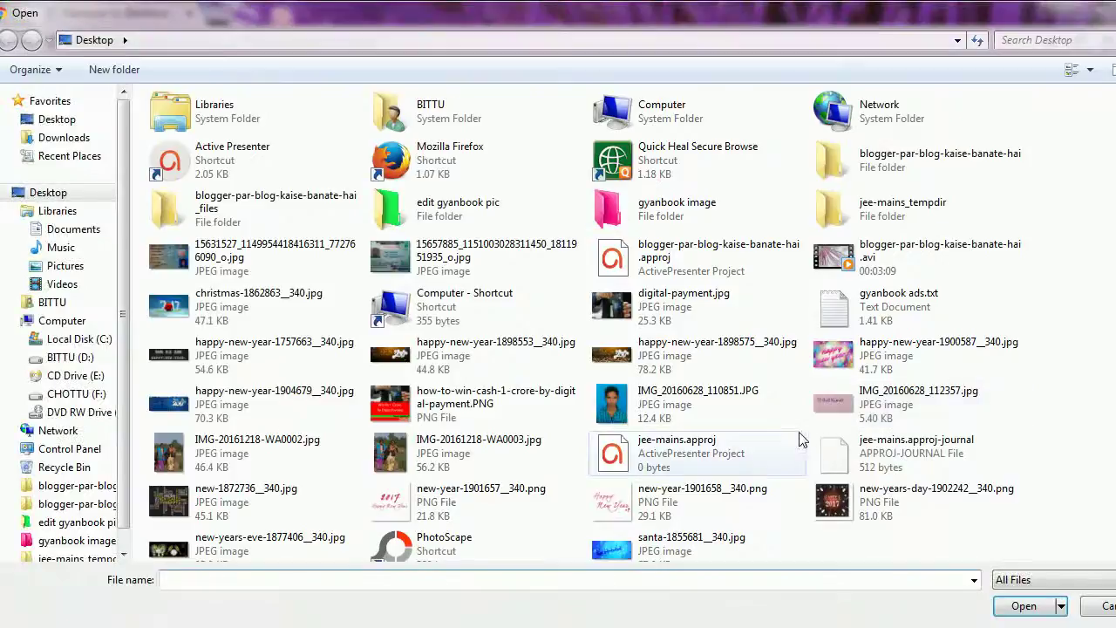
pyautogui.doubleClick(864, 403)
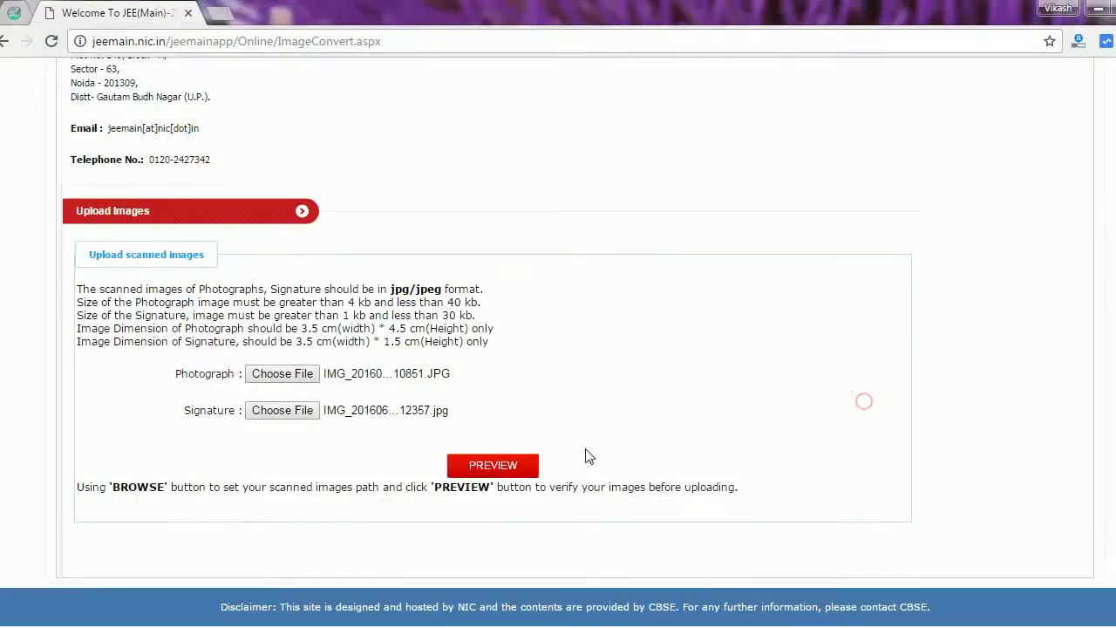
# Preview the chosen images, mark the photograph and signature as OK, and perform the final upload.
pyautogui.click(513, 469)
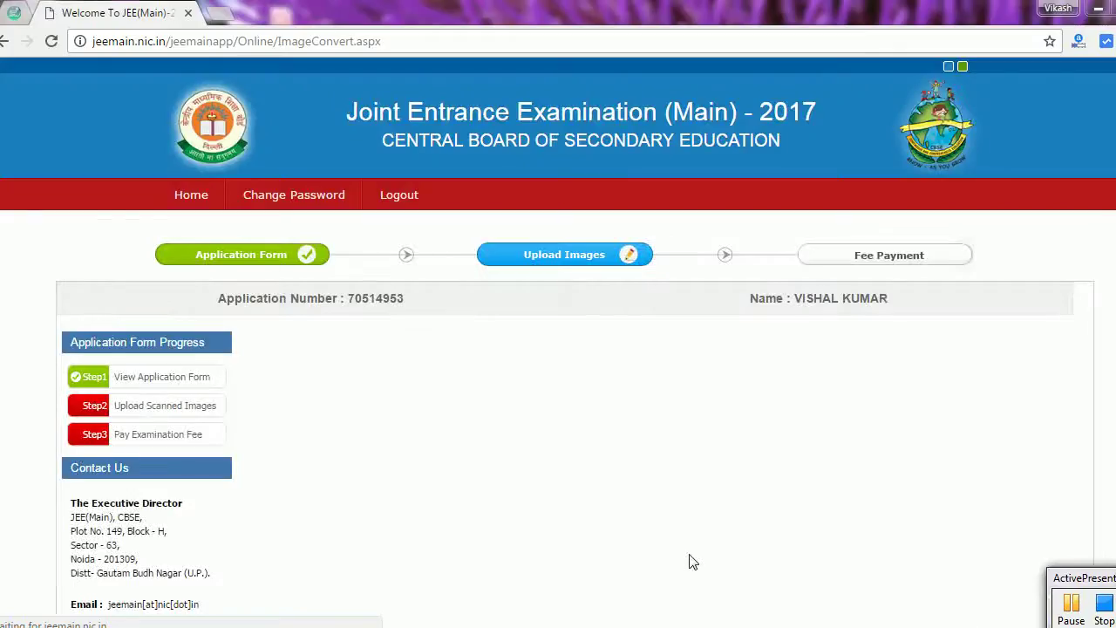
pyautogui.click(928, 589)
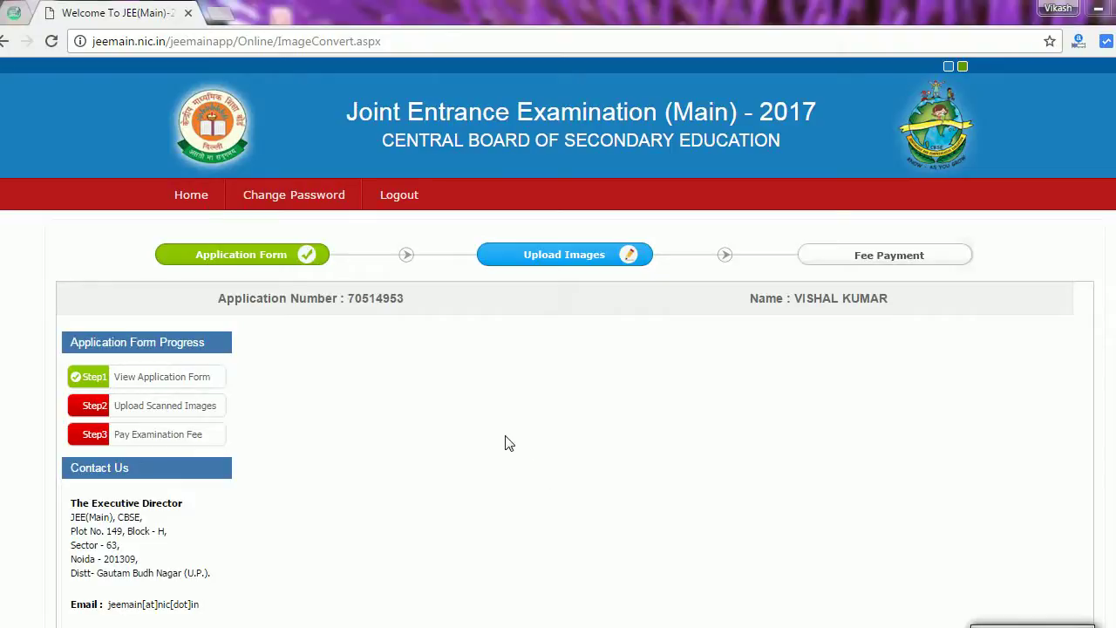
pyautogui.scroll(-3, 872, 410)
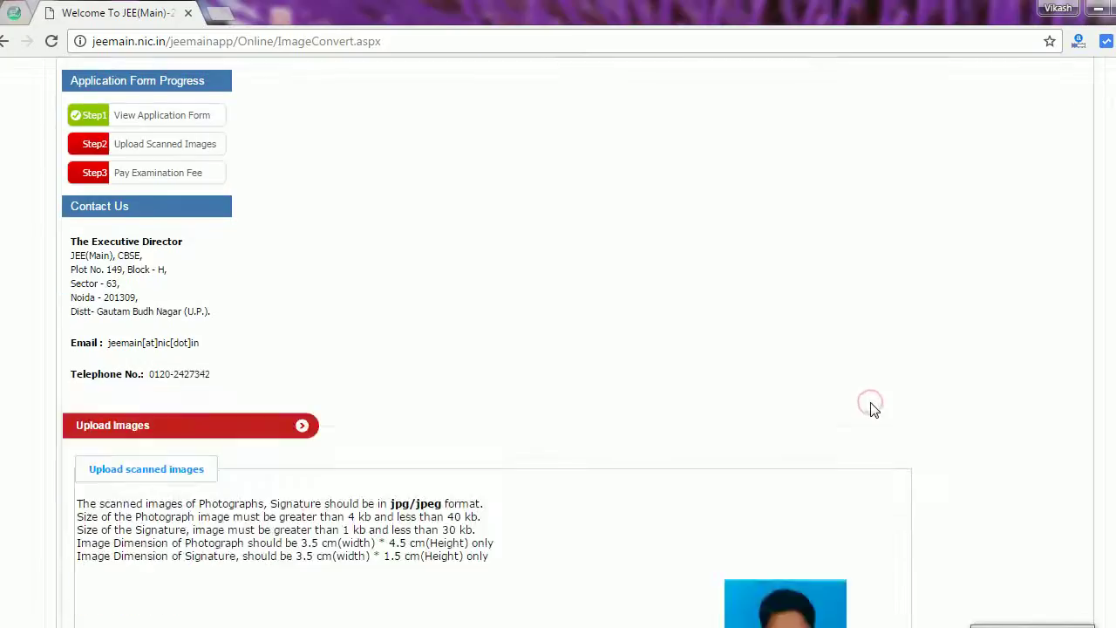
pyautogui.scroll(-5, 872, 410)
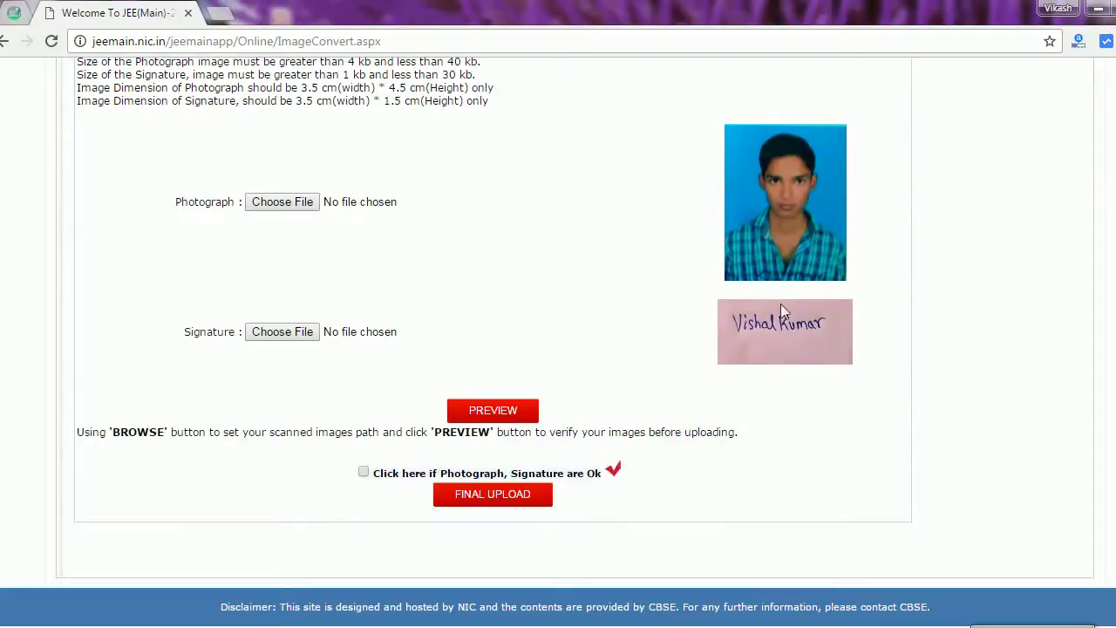
pyautogui.click(364, 472)
pyautogui.click(493, 498)
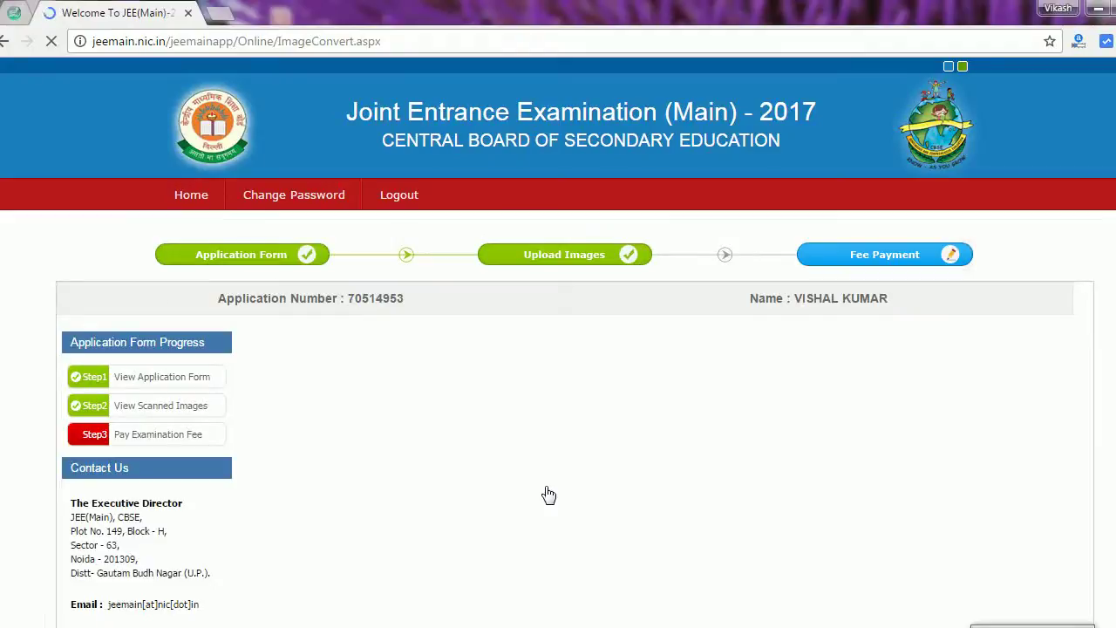
# Check the uploaded photograph and signature and proceed to Step 3, paying the examination fee.
pyautogui.scroll(-1, 549, 495)
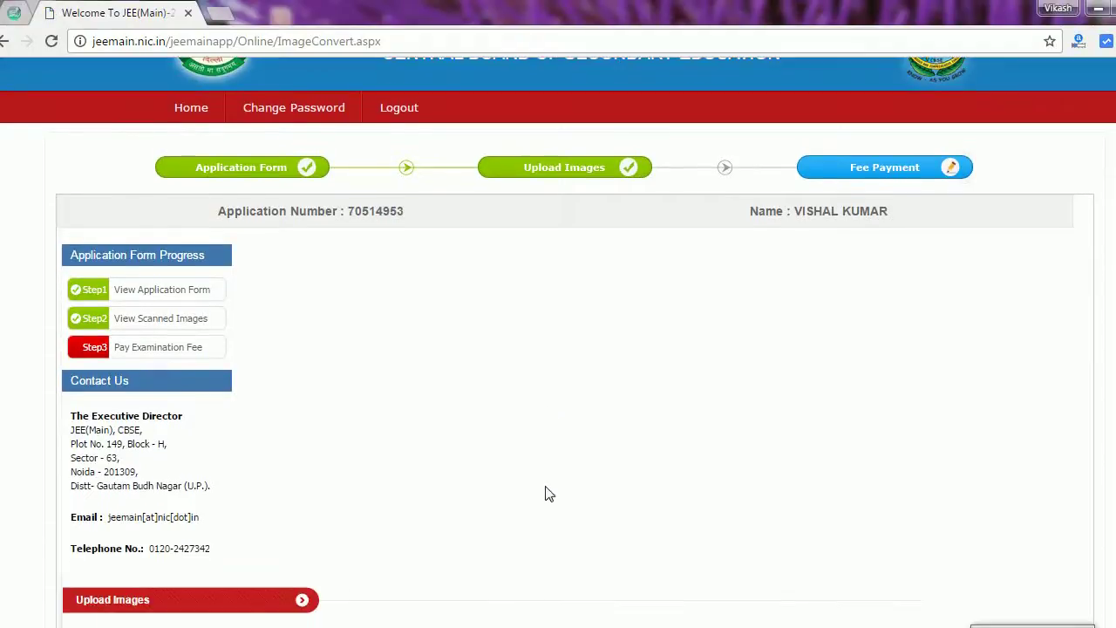
pyautogui.scroll(-2, 549, 495)
pyautogui.scroll(-4, 549, 495)
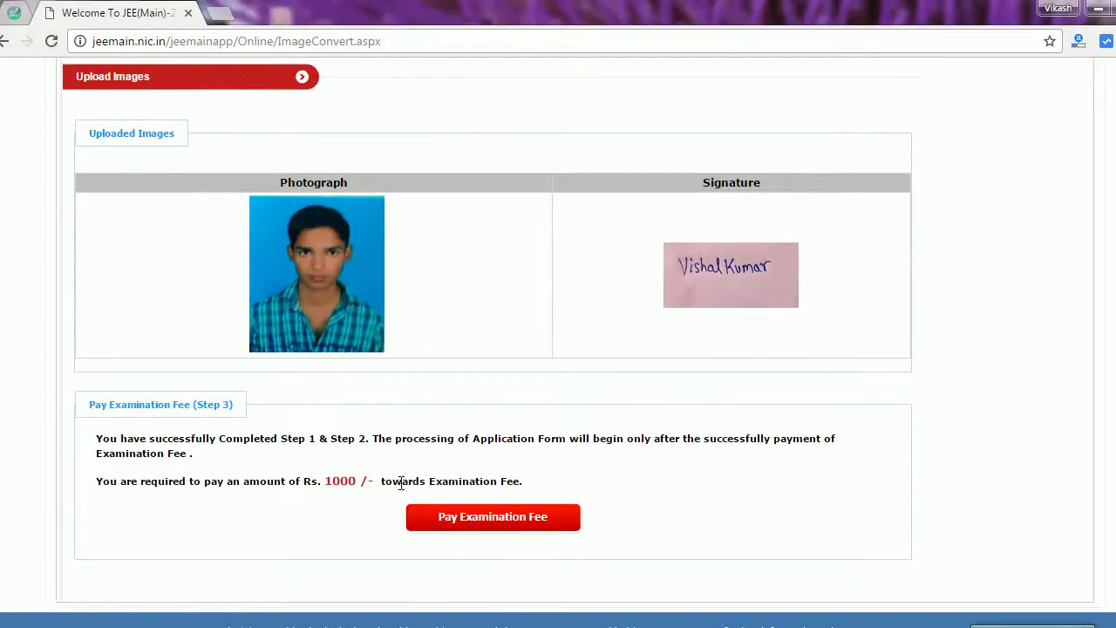
pyautogui.scroll(-1, 404, 476)
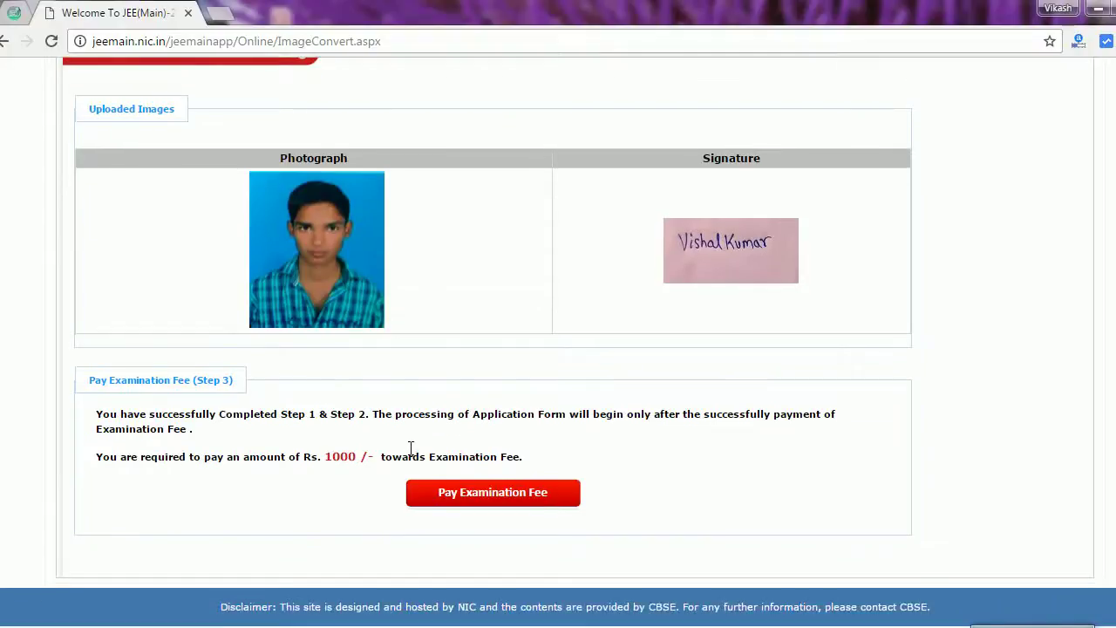
pyautogui.click(486, 504)
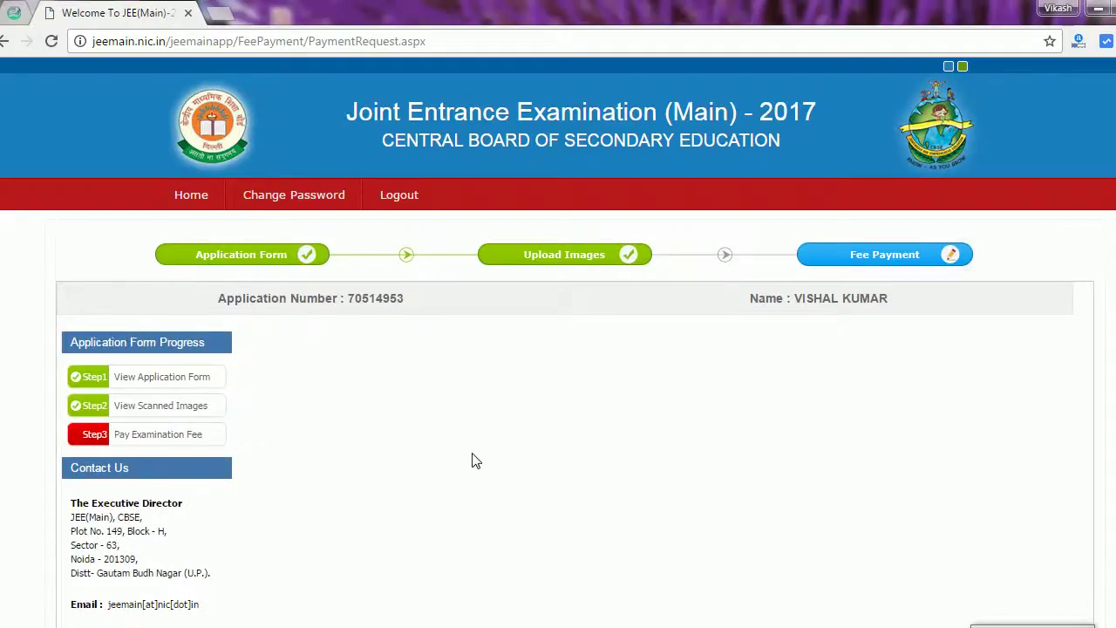
# Go for payment and submit Debit Card/Credit Card/PayTM/SBI Buddy Wallet/Cash Cards as the mode of payment.
pyautogui.scroll(-3, 475, 459)
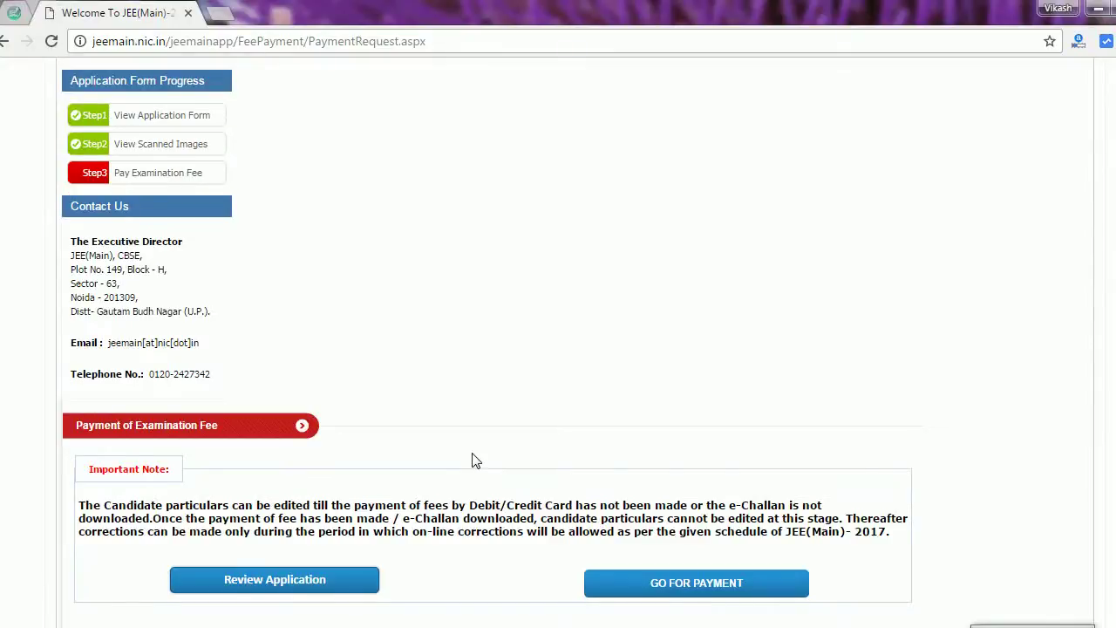
pyautogui.scroll(-2, 476, 460)
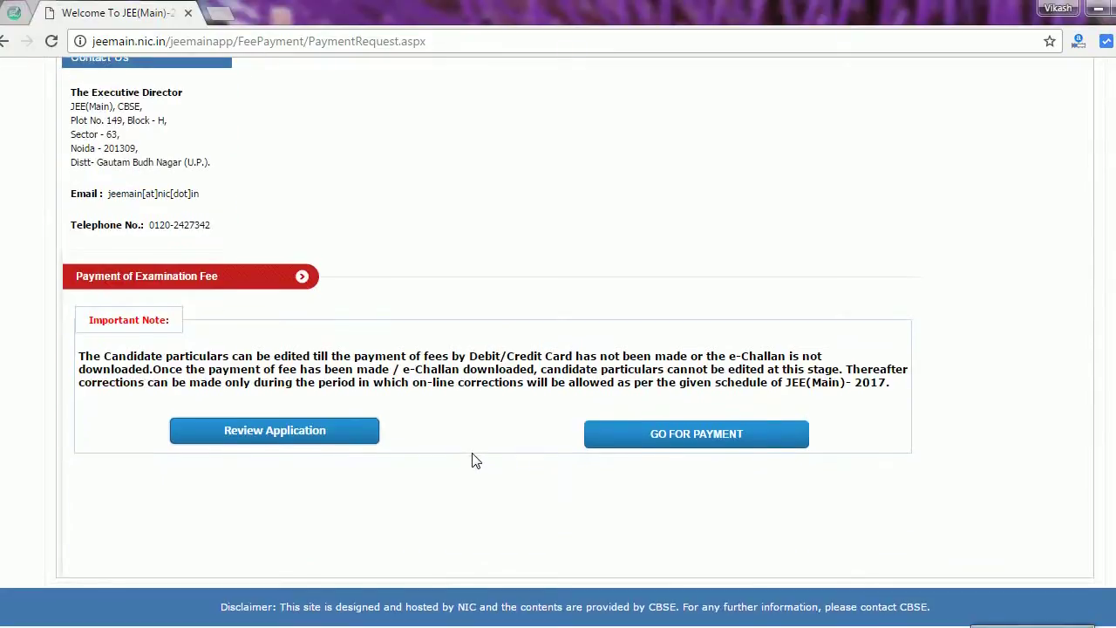
pyautogui.click(696, 443)
pyautogui.scroll(-1, 436, 353)
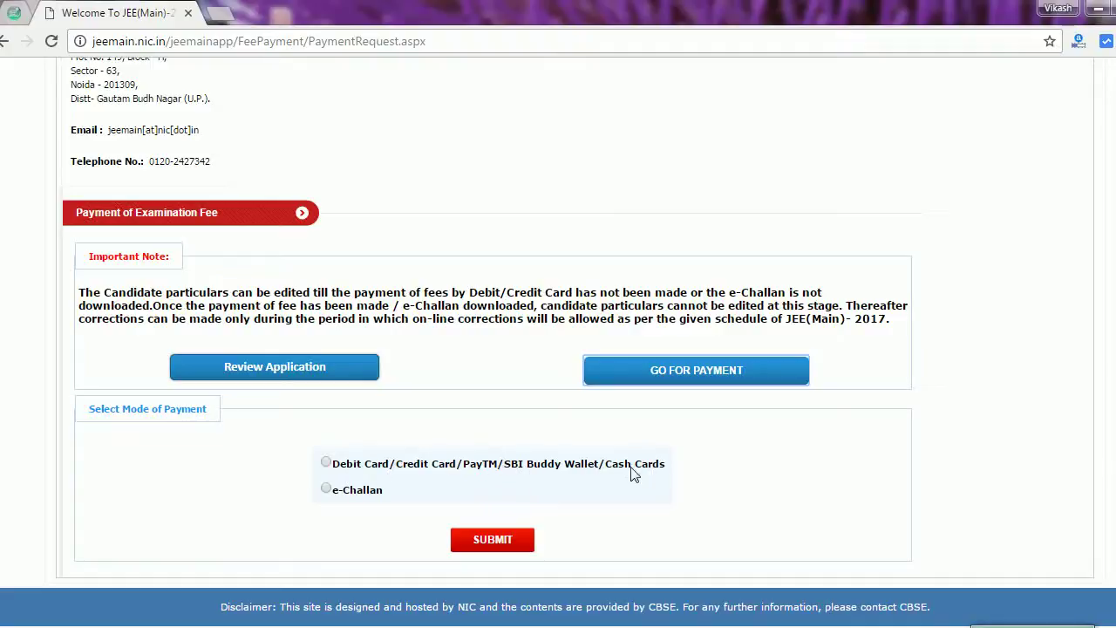
pyautogui.click(326, 463)
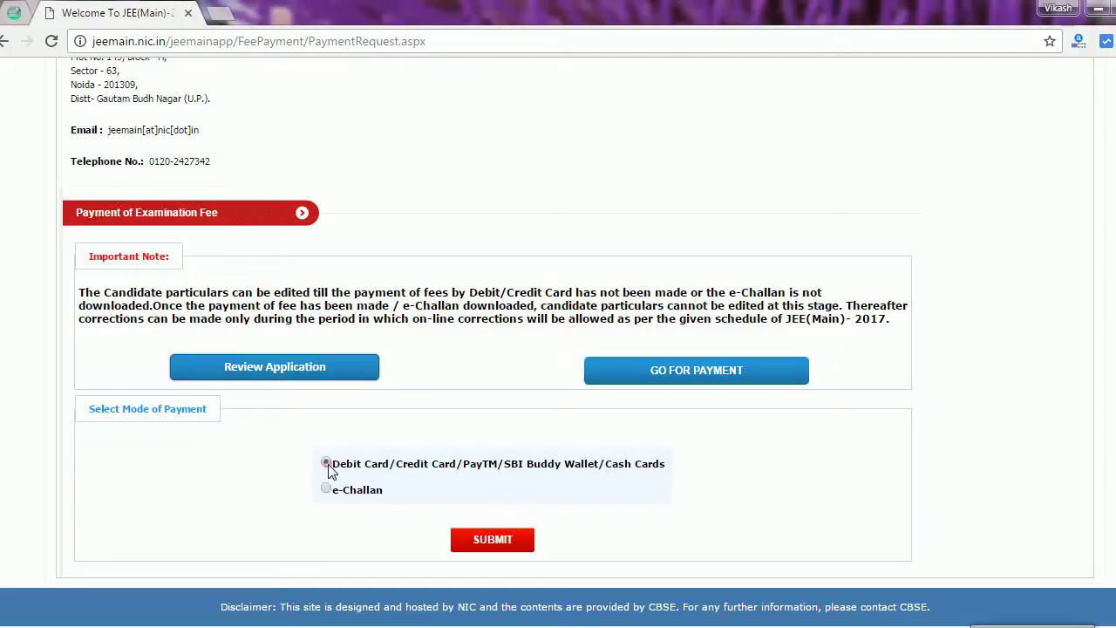
pyautogui.click(490, 544)
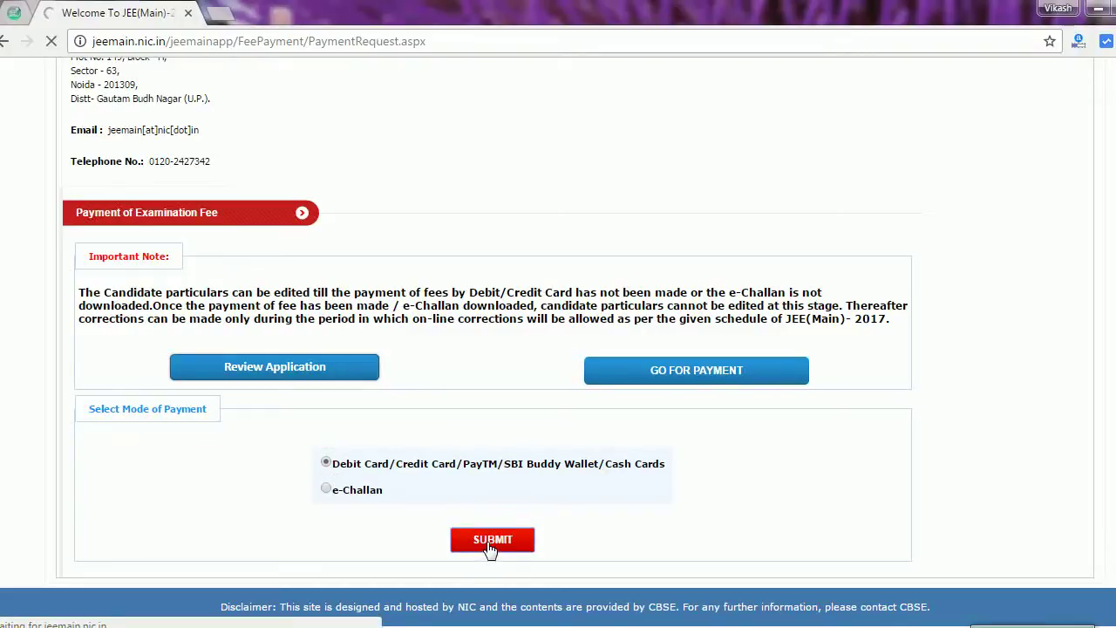